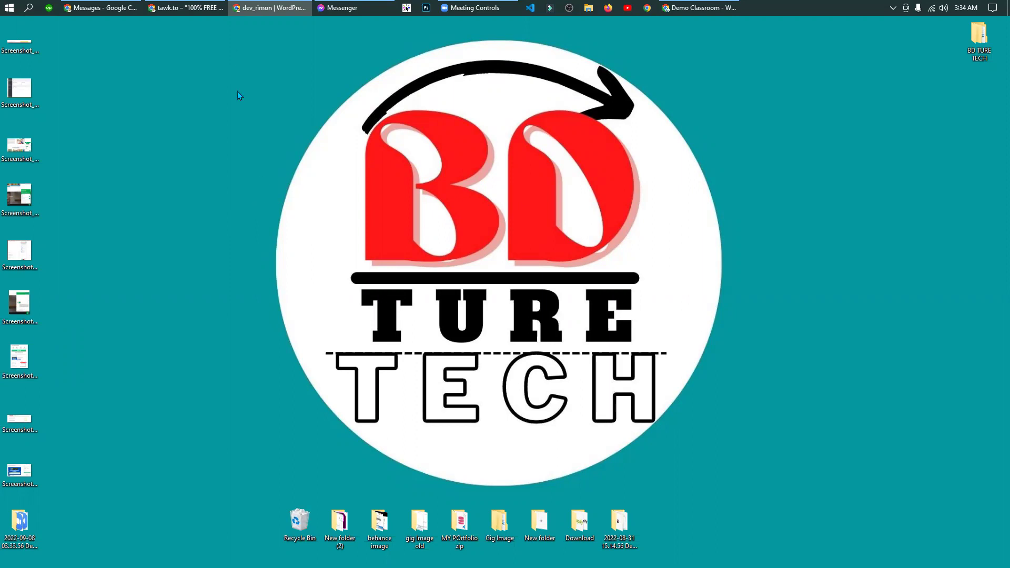
# Bring the tawk.to homepage to the front, toggle the chat panel and leave it collapsed.
pyautogui.click(190, 8)
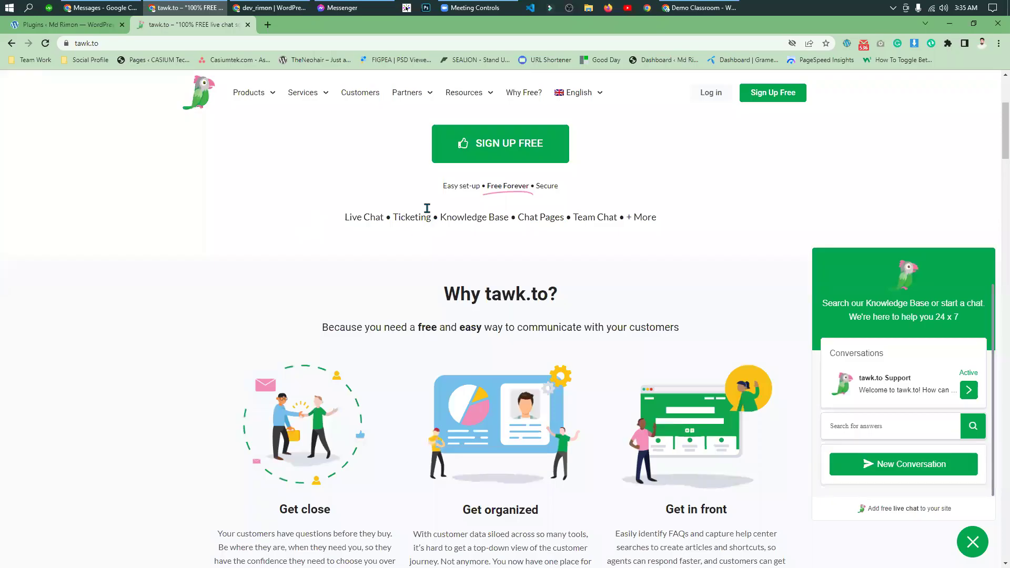
pyautogui.click(972, 542)
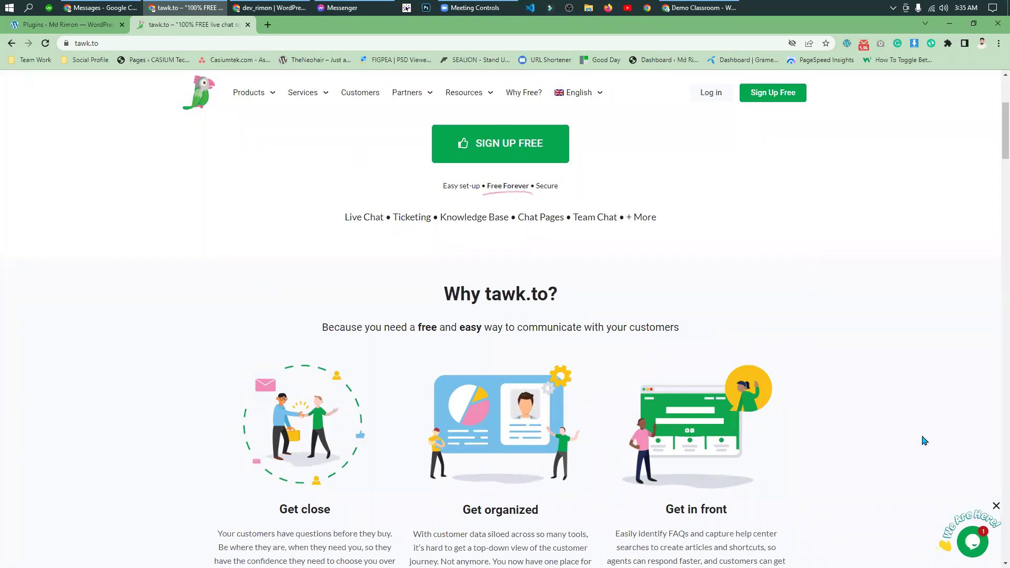
pyautogui.click(973, 542)
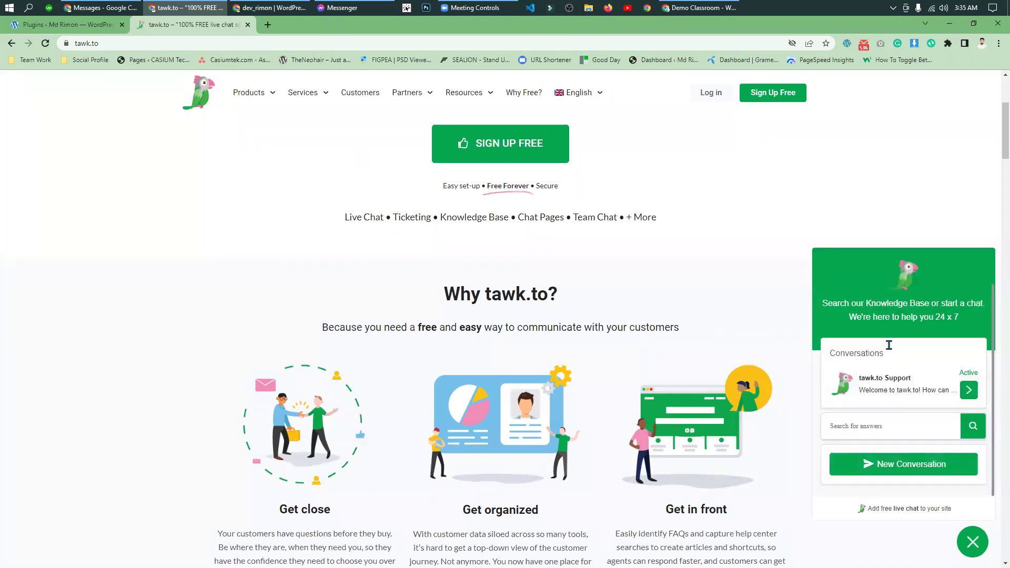
pyautogui.scroll(-3, 889, 345)
pyautogui.scroll(5, 889, 345)
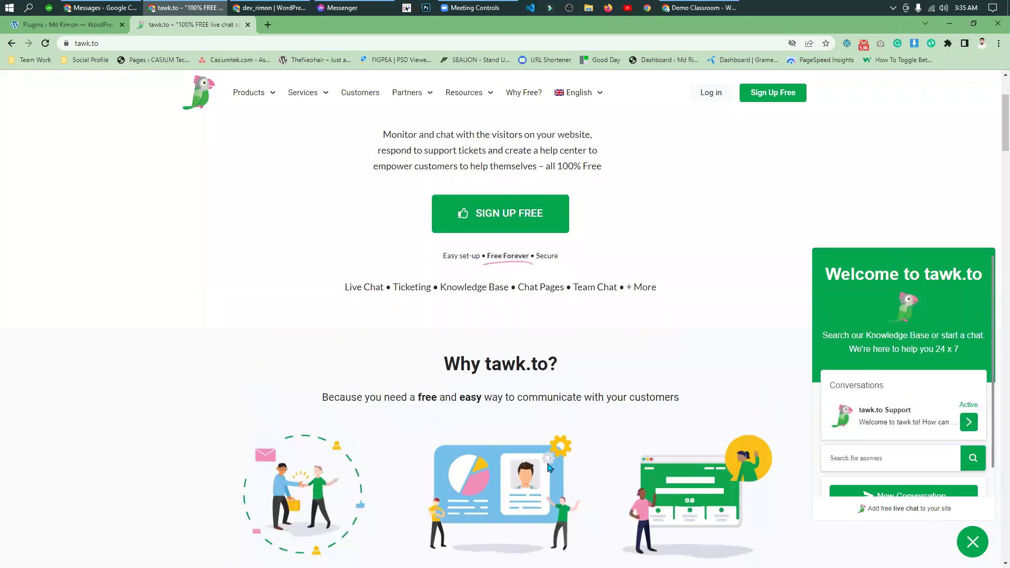
pyautogui.tripleClick(650, 244)
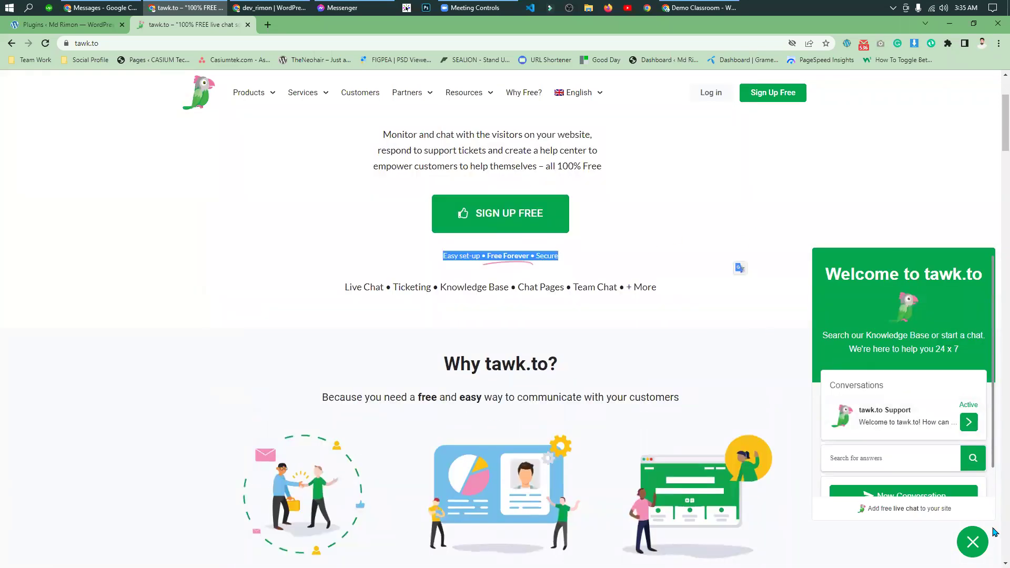
pyautogui.click(978, 546)
# Scroll through the homepage's live chat feature sections.
pyautogui.scroll(3, 526, 273)
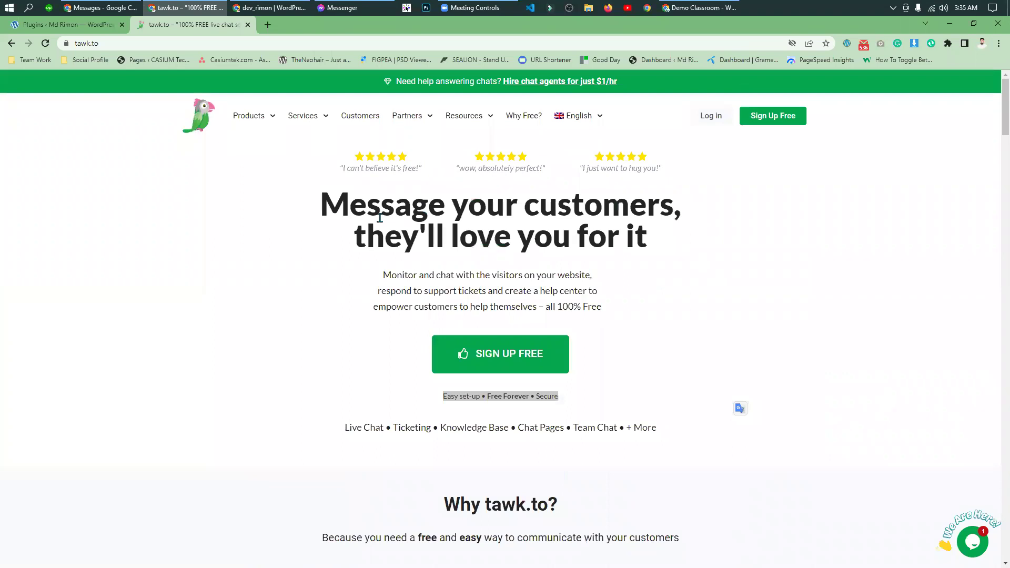
pyautogui.scroll(-10, 463, 267)
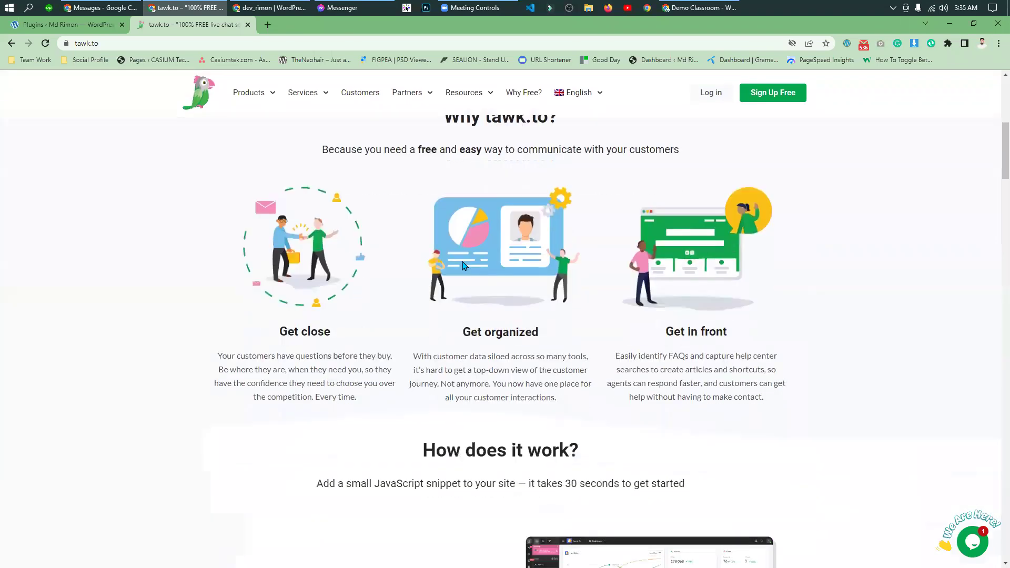
pyautogui.scroll(-5, 464, 266)
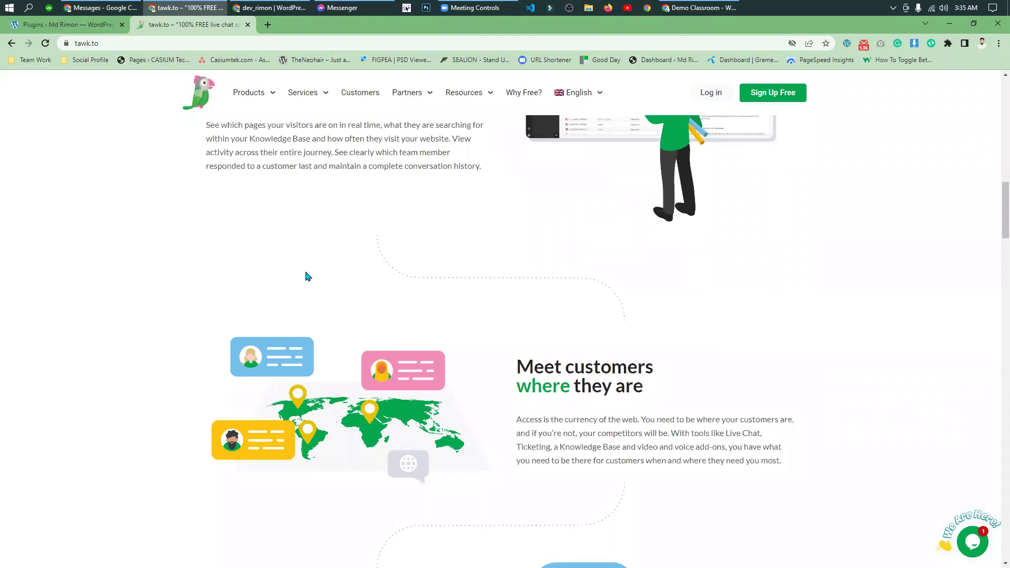
pyautogui.scroll(-15, 393, 268)
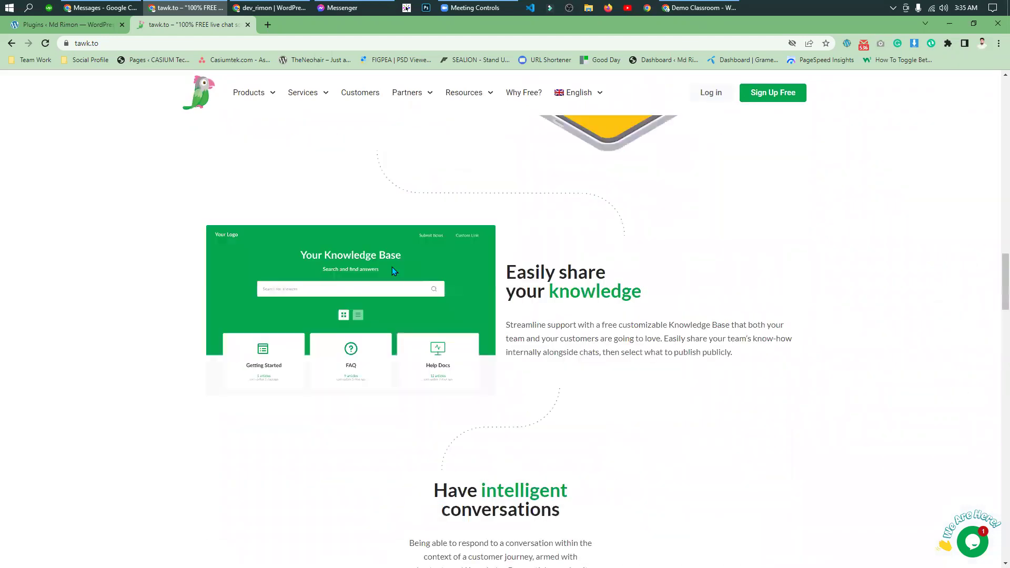
pyautogui.scroll(-5, 393, 271)
pyautogui.scroll(15, 392, 270)
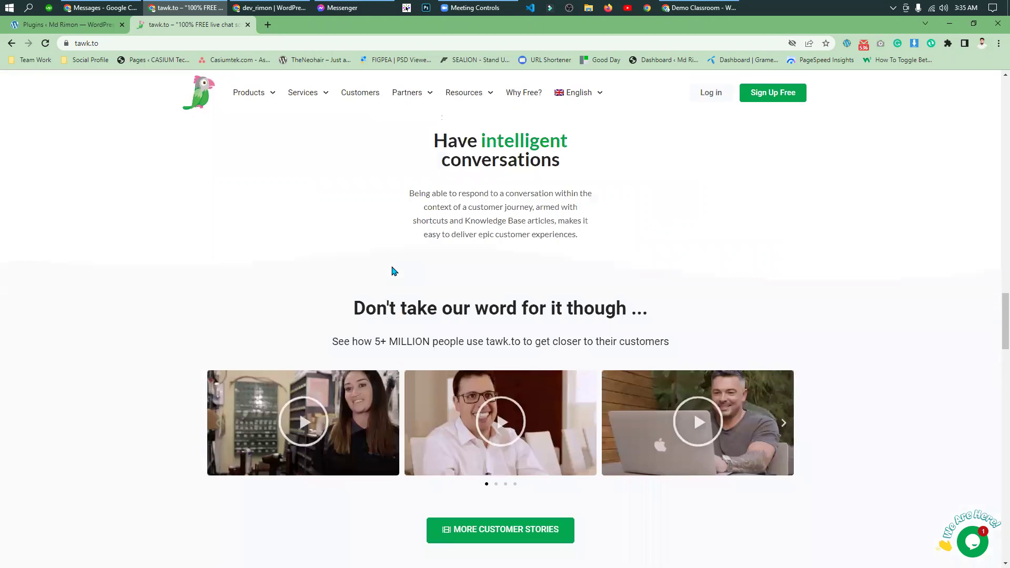
pyautogui.scroll(2, 394, 271)
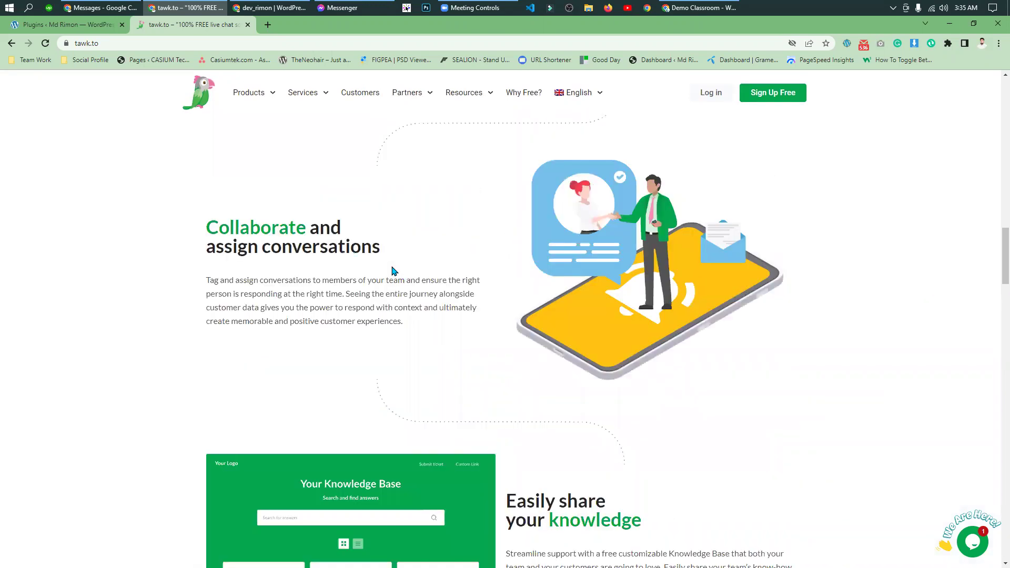
pyautogui.scroll(1, 392, 270)
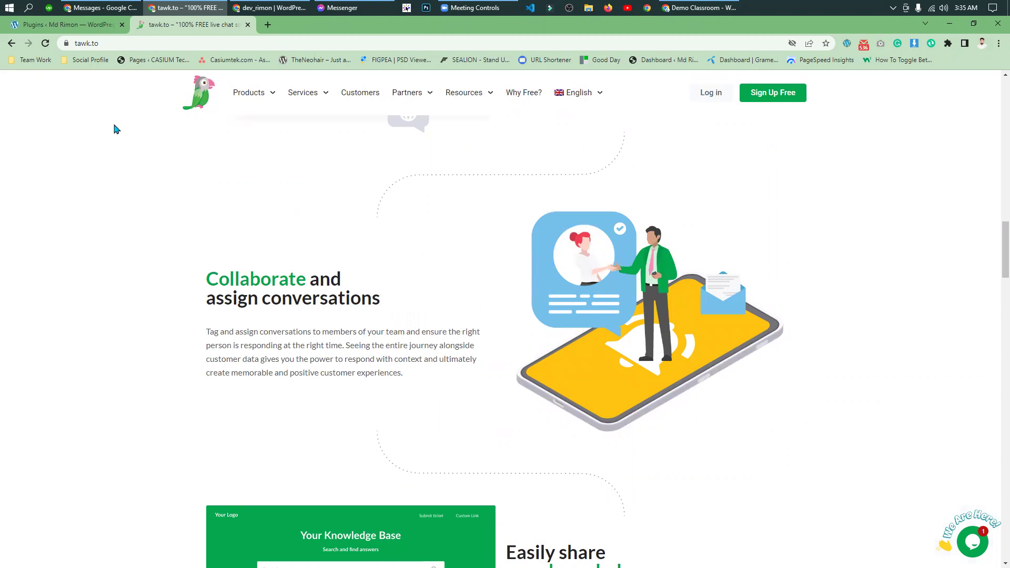
# Switch to WordPress and go from the dashboard to the installed plugins list.
pyautogui.click(74, 24)
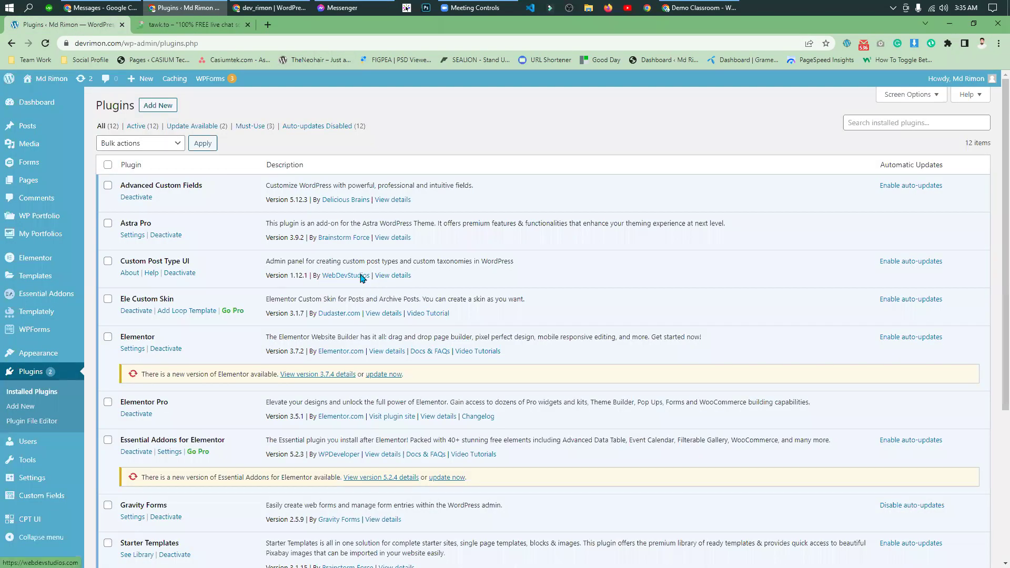
pyautogui.scroll(-4, 132, 315)
pyautogui.scroll(3, 199, 324)
pyautogui.scroll(1, 199, 325)
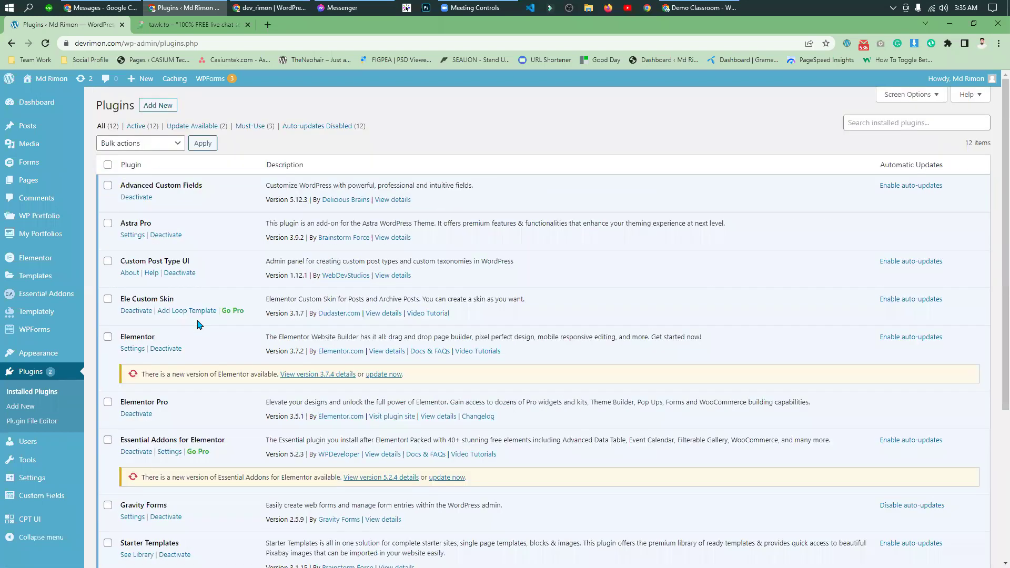
pyautogui.click(79, 106)
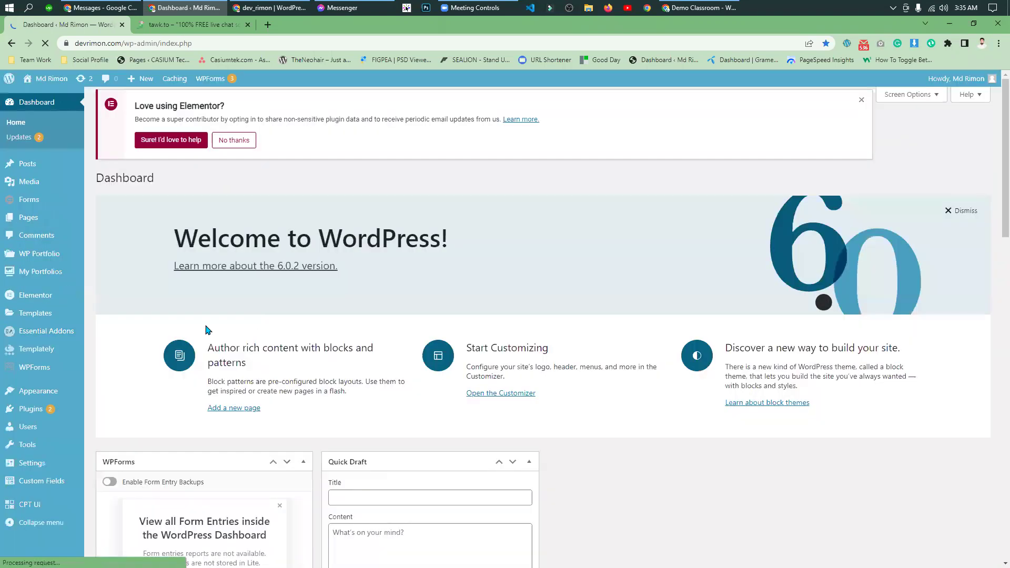
pyautogui.click(26, 412)
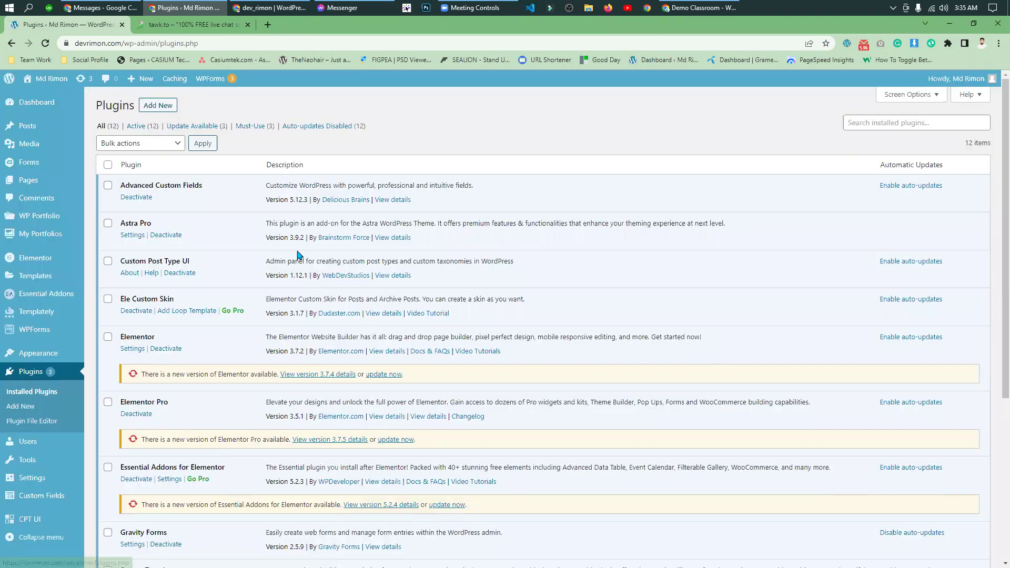
# On the Add Plugins page, search the plugin directory for 'tawk'.
pyautogui.click(164, 107)
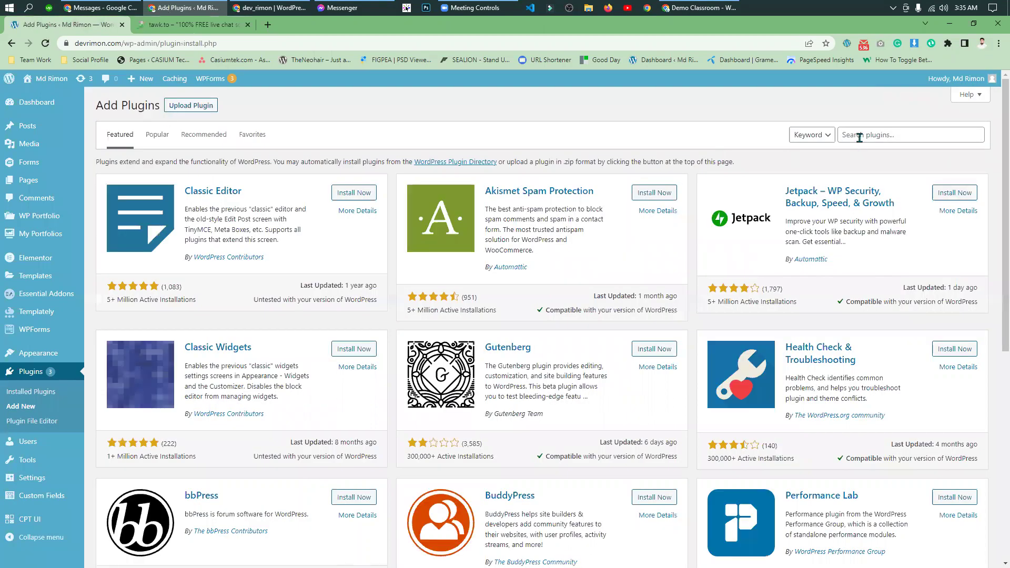
pyautogui.click(859, 135)
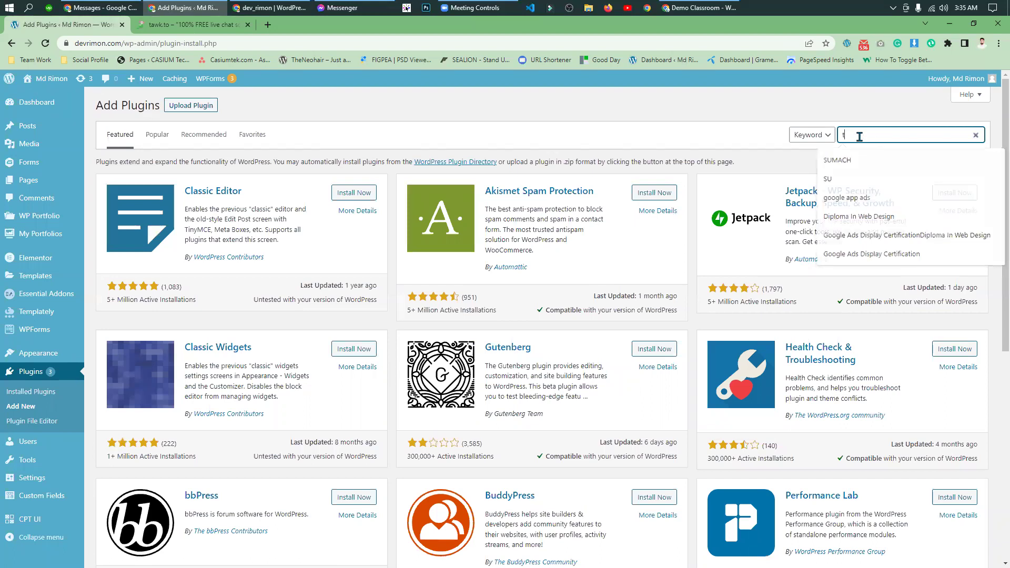
pyautogui.write('ta')
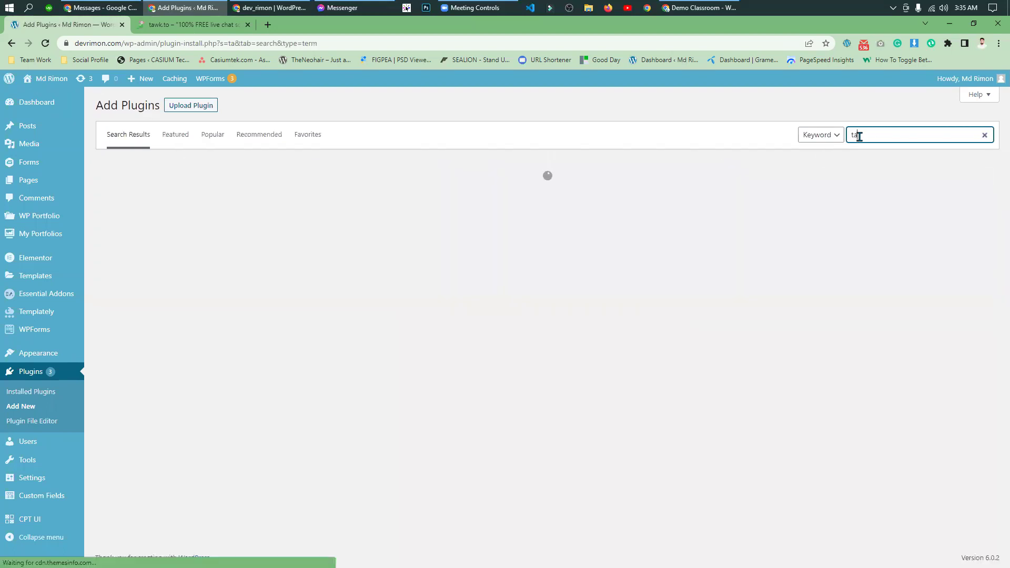
pyautogui.write('wk to')
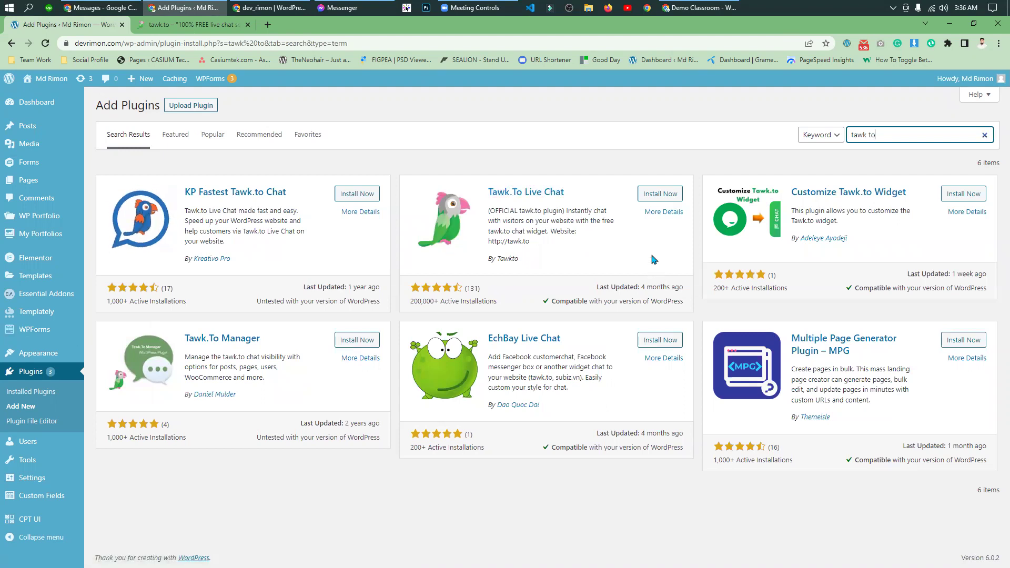
# Install and activate Tawk.To Live Chat, then find it in the Installed Plugins list.
pyautogui.click(664, 194)
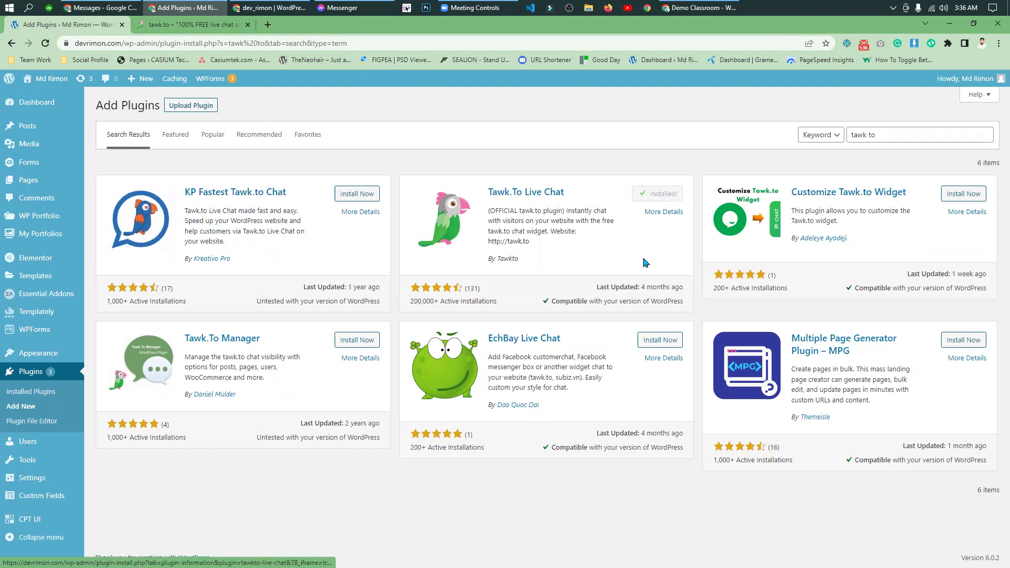
pyautogui.click(665, 198)
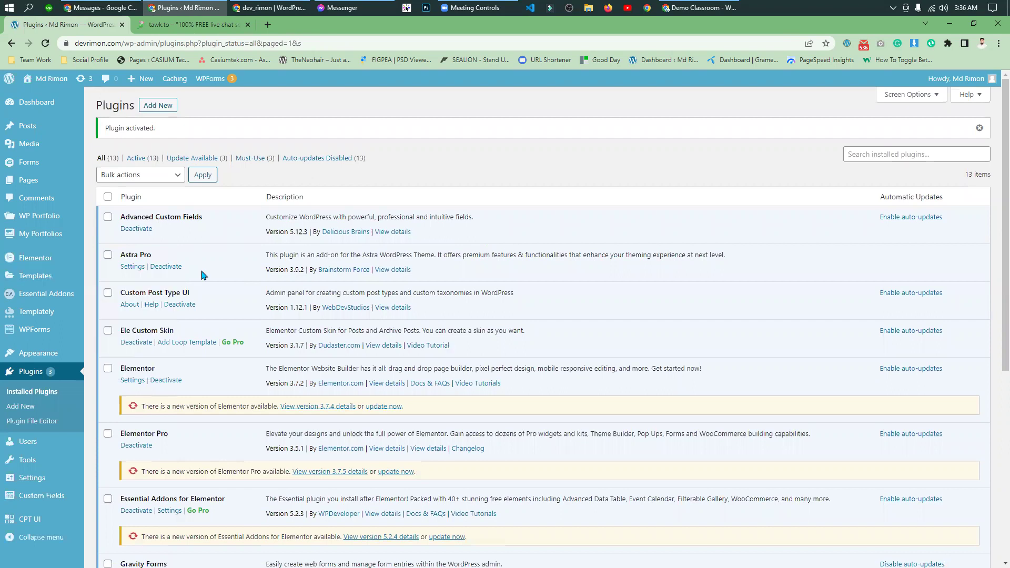
pyautogui.scroll(-4, 202, 275)
pyautogui.scroll(-3, 202, 274)
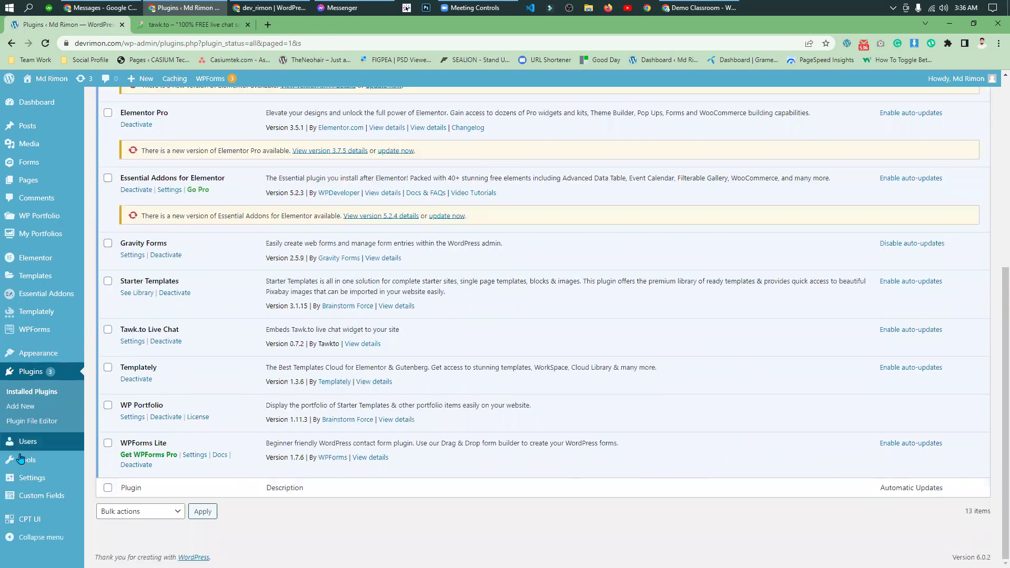
pyautogui.moveTo(24, 481)
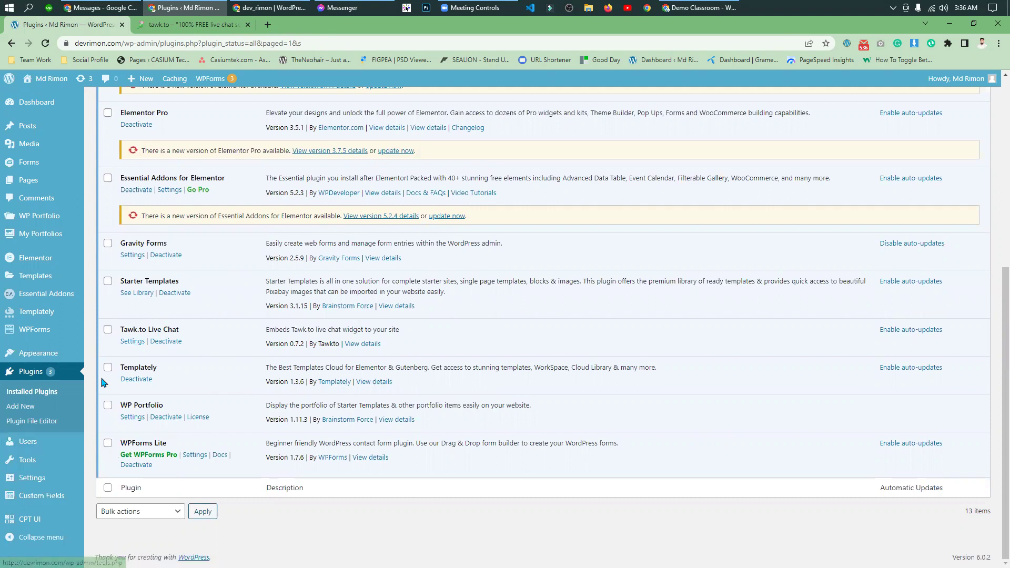
# In the Tawk.to plugin settings, keep the widget showing on every page and view the account settings.
pyautogui.click(132, 341)
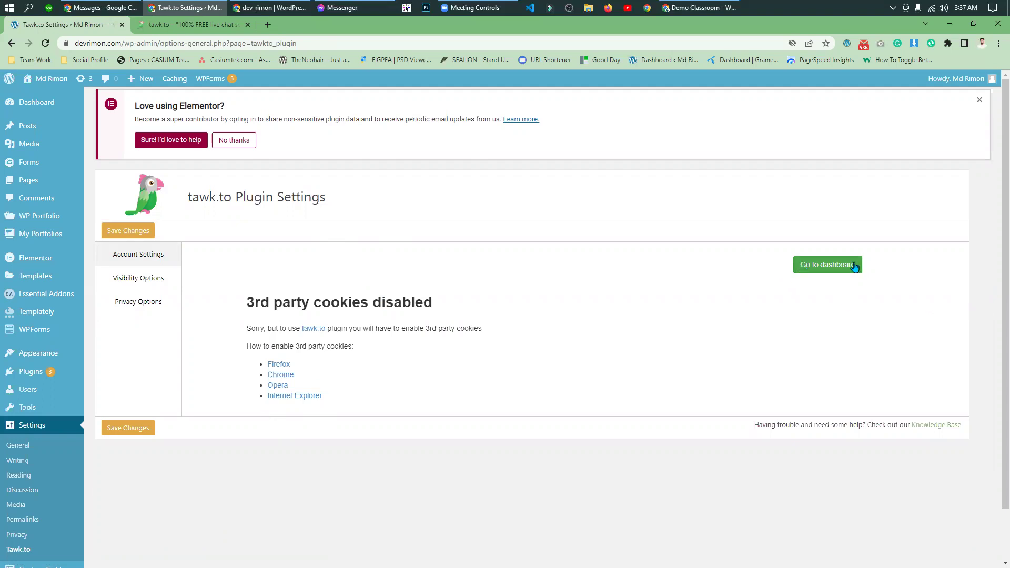
pyautogui.click(826, 269)
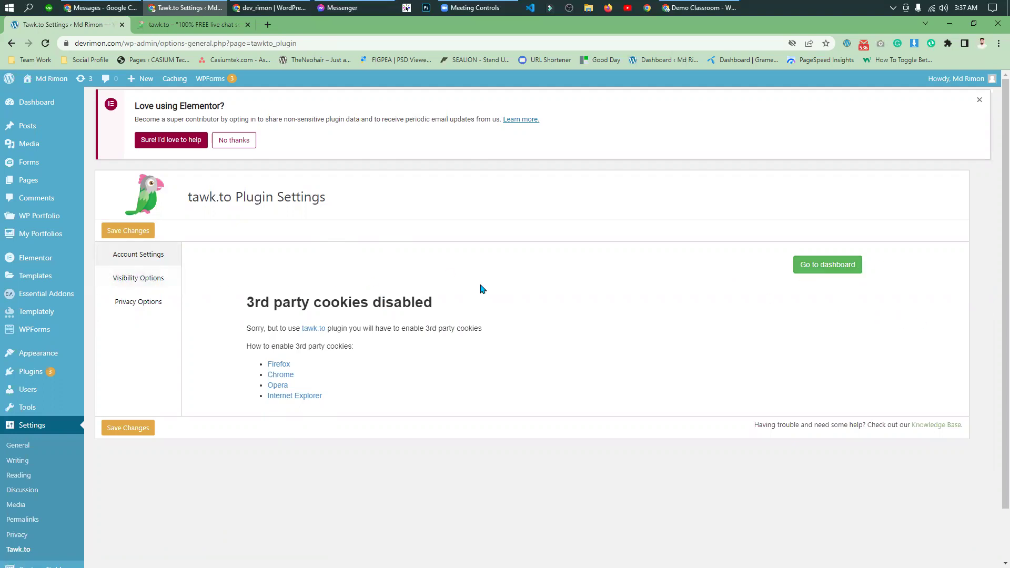
pyautogui.click(145, 283)
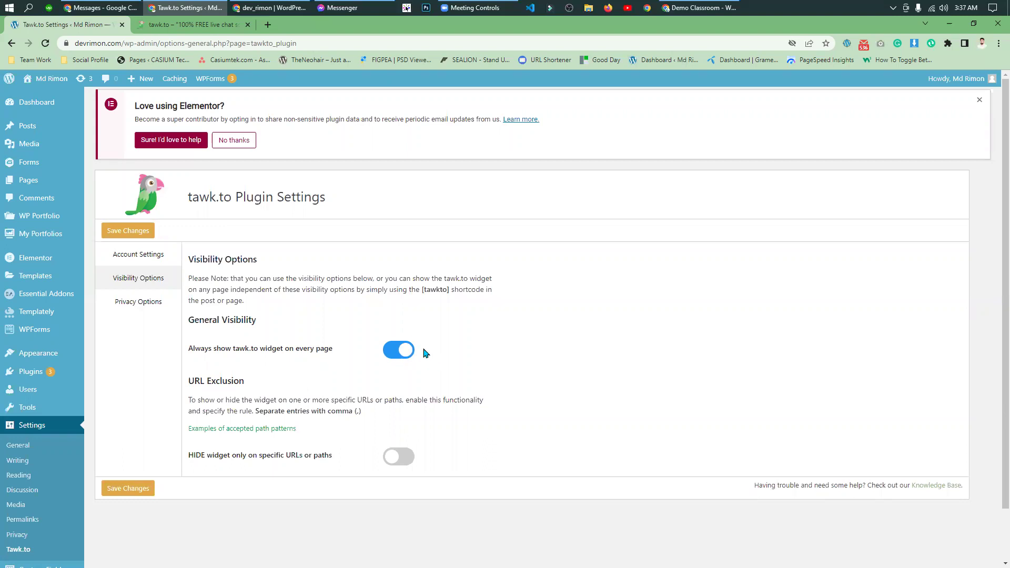
pyautogui.click(400, 351)
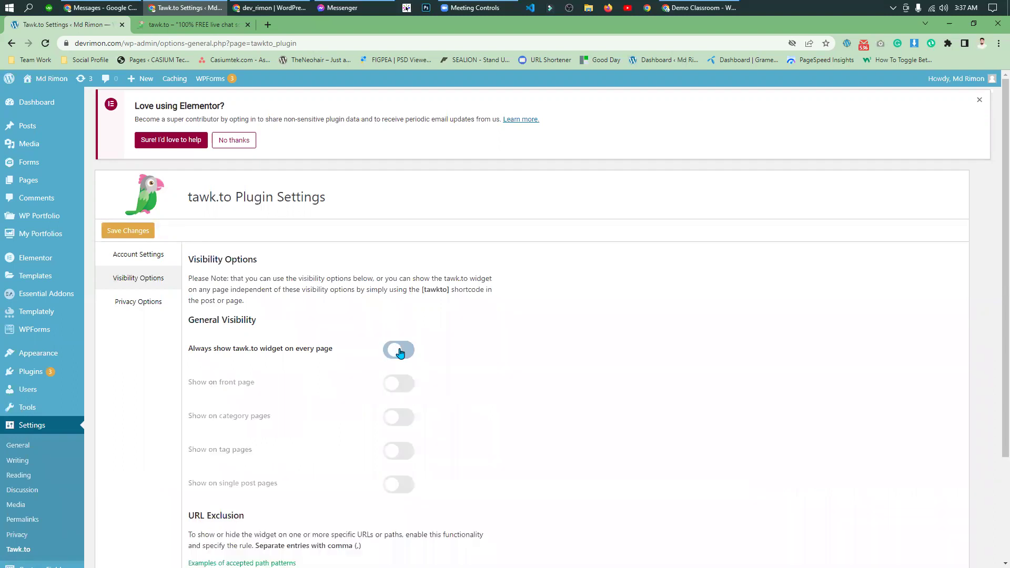
pyautogui.scroll(-2, 237, 349)
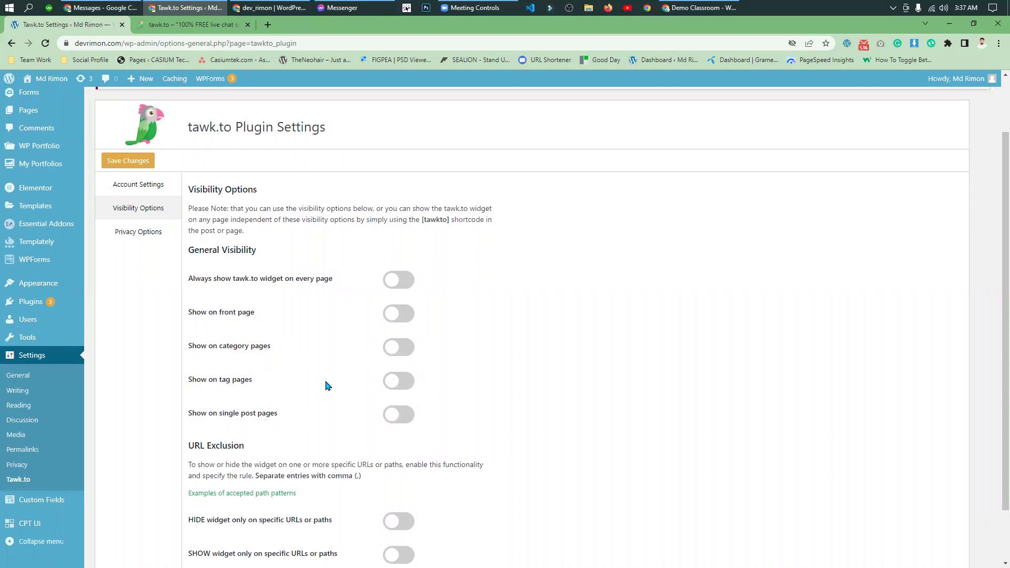
pyautogui.click(406, 285)
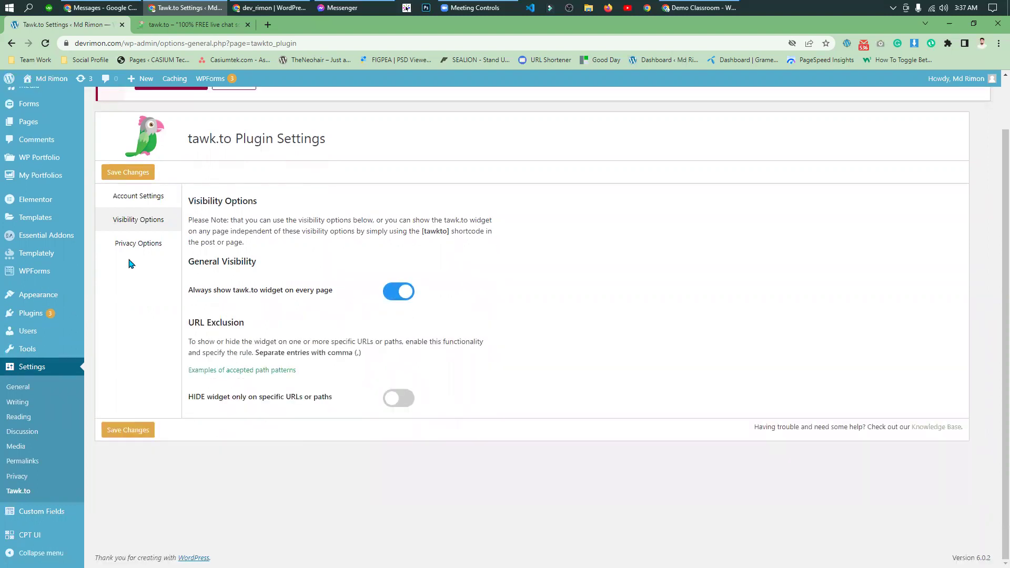
pyautogui.click(148, 250)
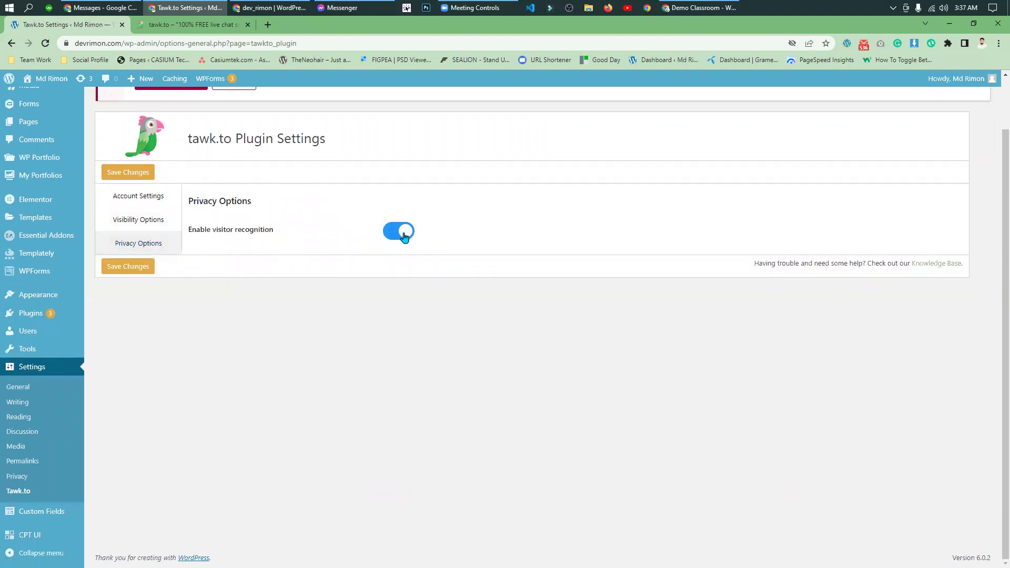
pyautogui.click(140, 206)
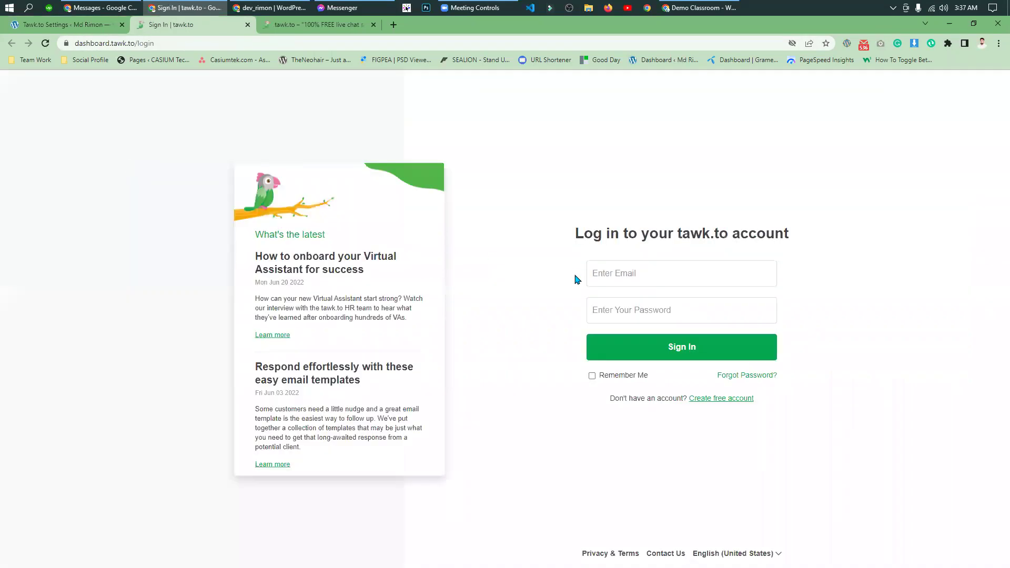
# Skip logging in and go to the tawk.to free account sign-up form.
pyautogui.click(654, 277)
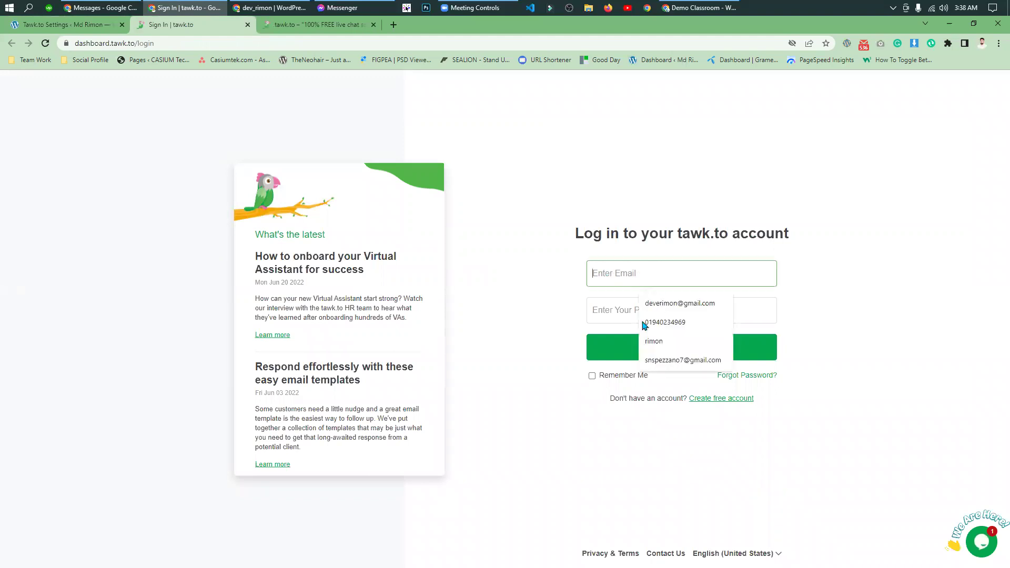
pyautogui.click(885, 305)
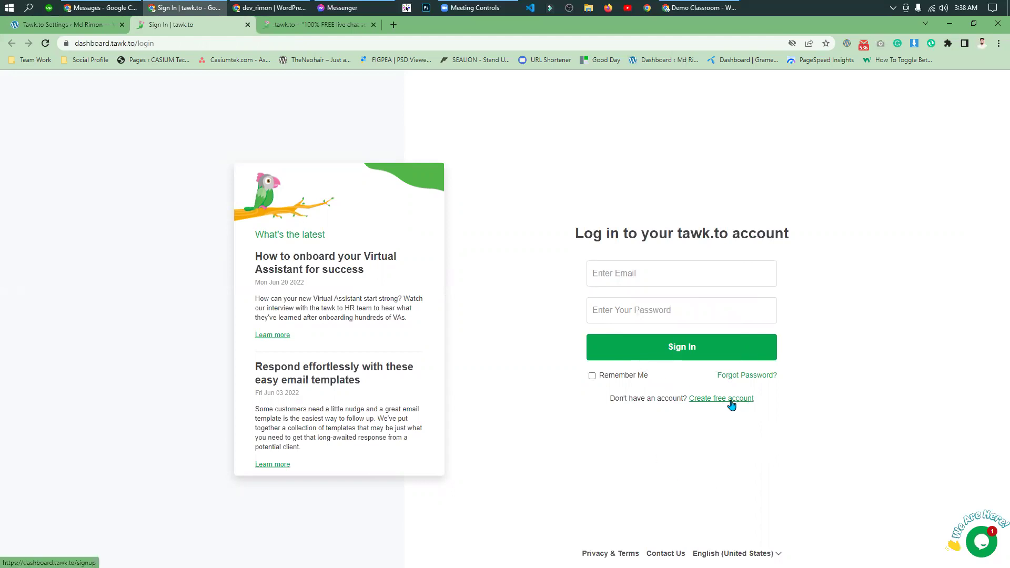
pyautogui.click(731, 404)
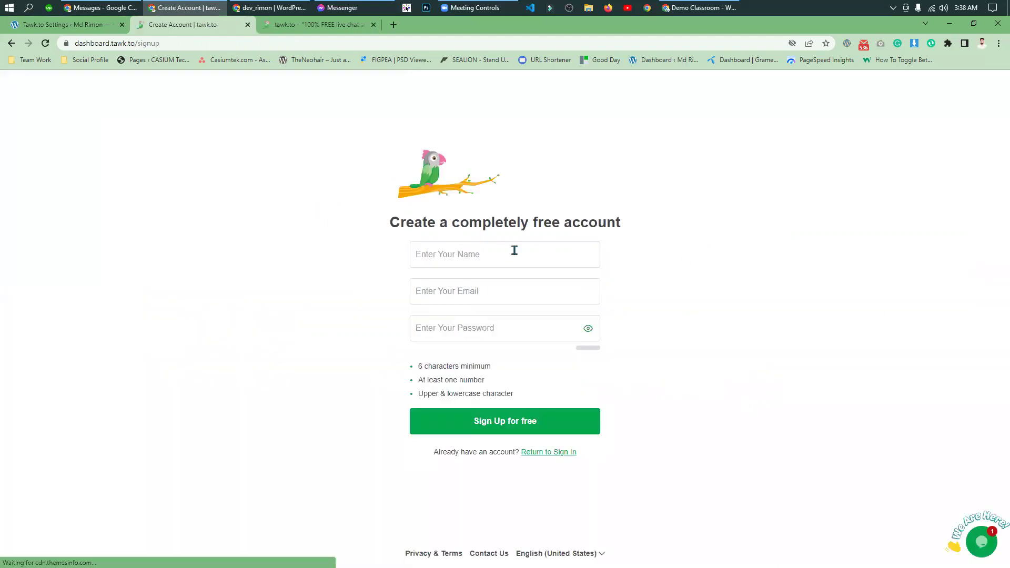
# Fill in the name, e-mail address and password on the sign-up form and submit it.
pyautogui.click(457, 253)
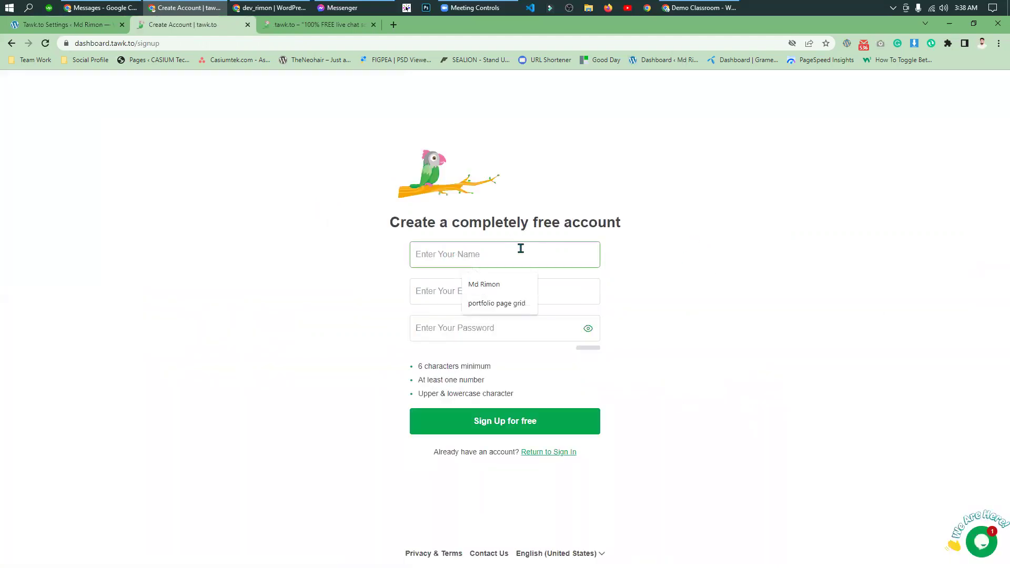
pyautogui.click(489, 284)
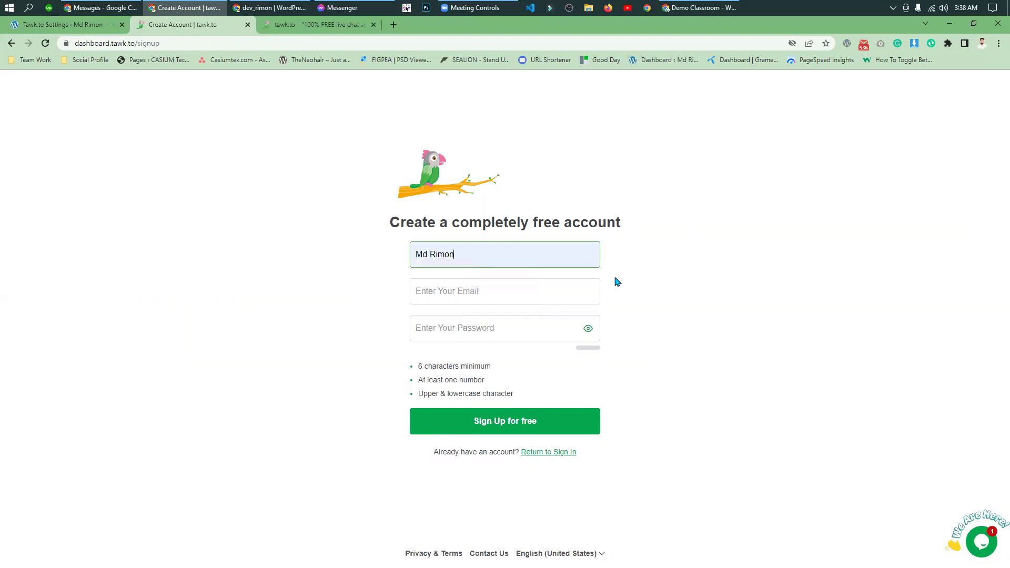
pyautogui.click(495, 297)
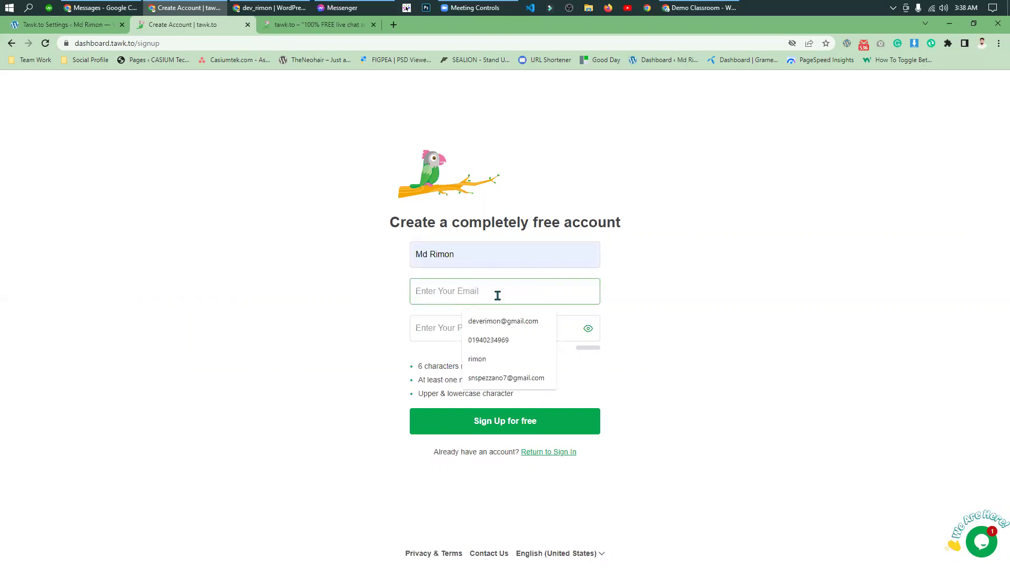
pyautogui.write('rimo')
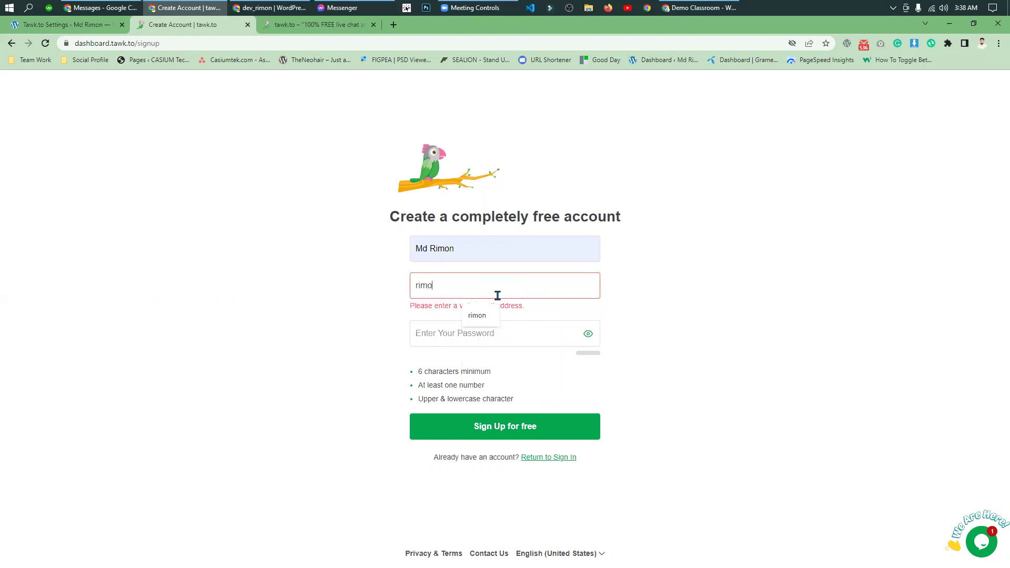
pyautogui.write('n')
pyautogui.press('BackSpace')
pyautogui.press('BackSpace')
pyautogui.press('BackSpace')
pyautogui.press('BackSpace')
pyautogui.press('BackSpace')
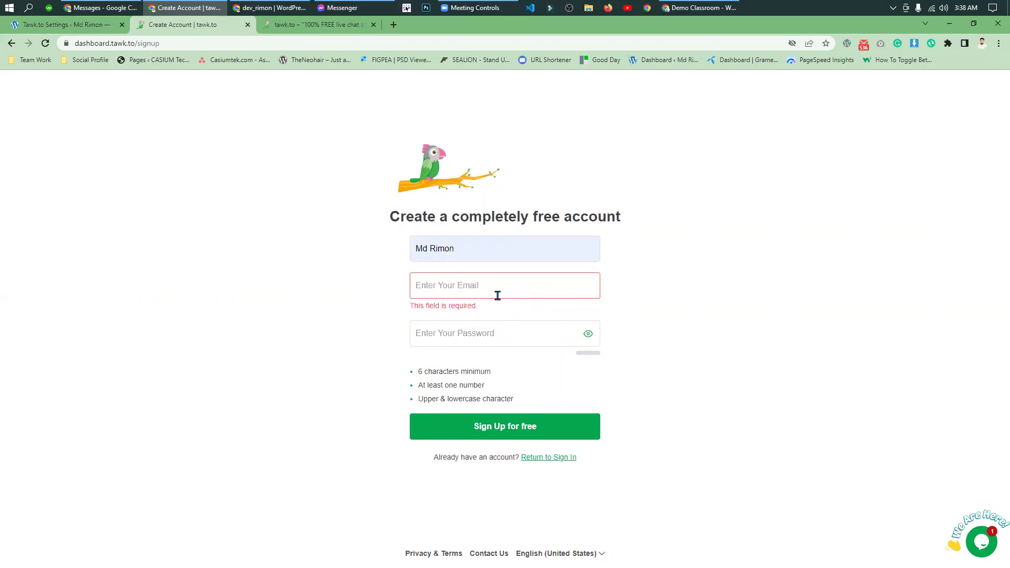
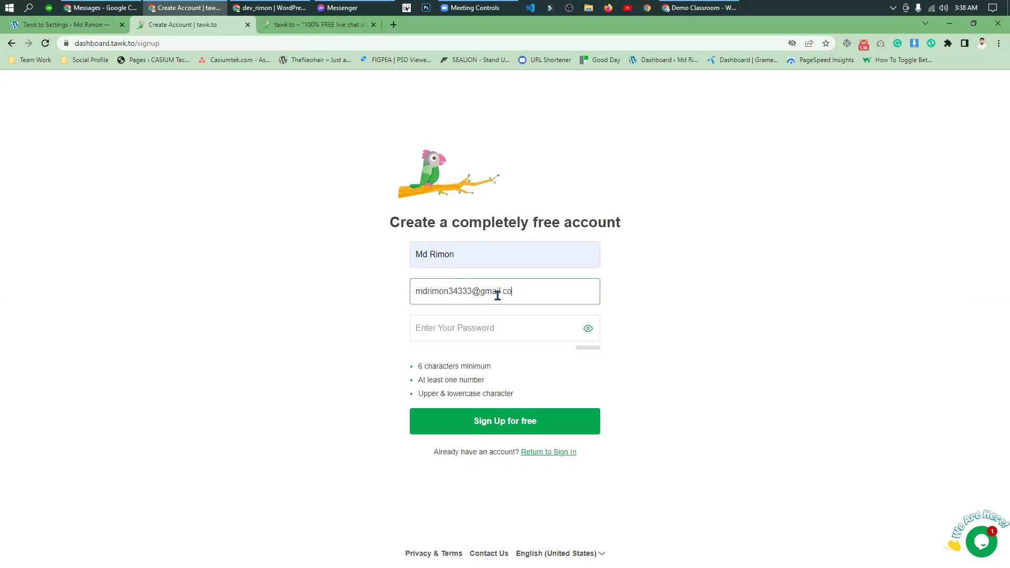
pyautogui.click(502, 327)
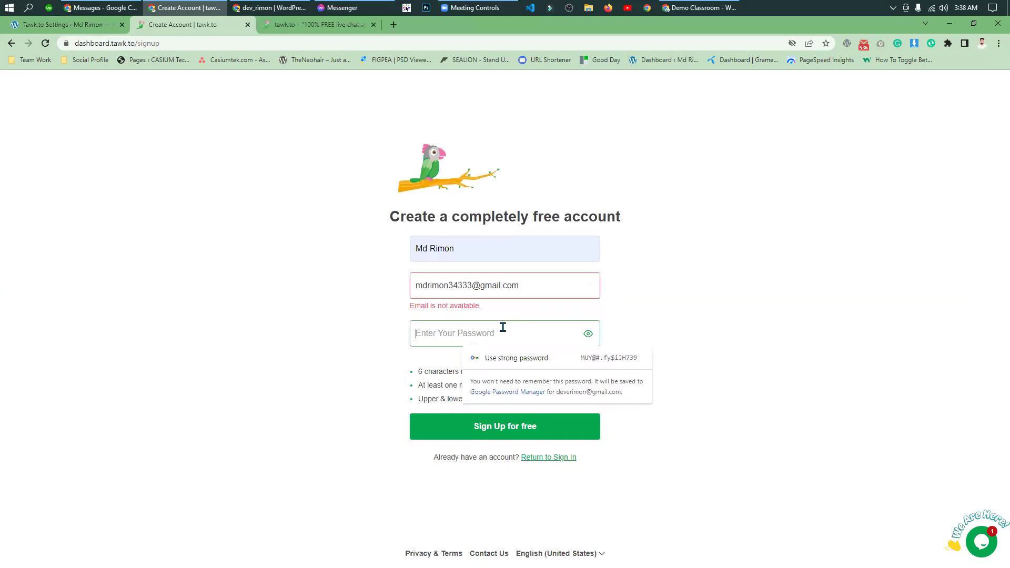
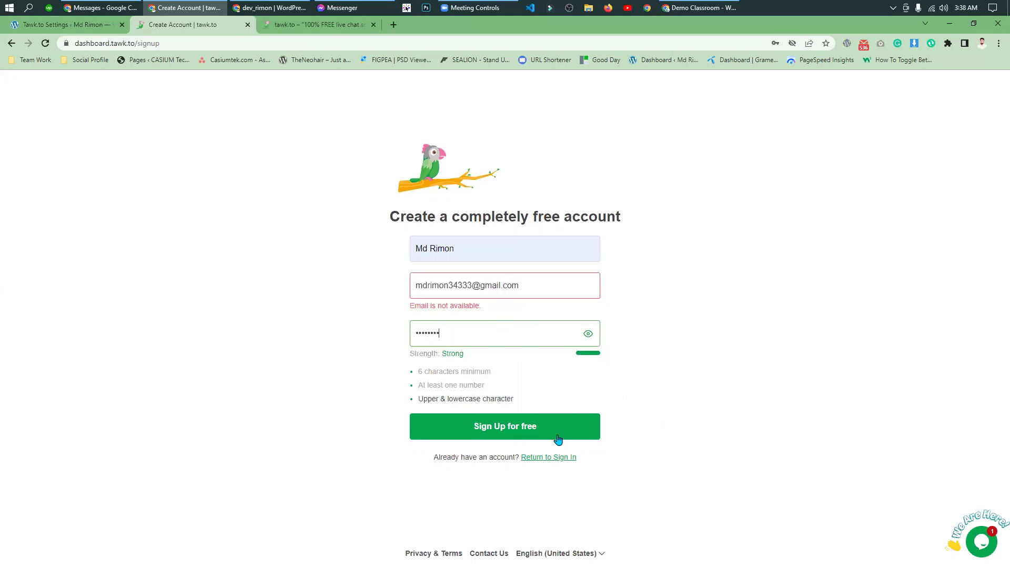
pyautogui.click(512, 432)
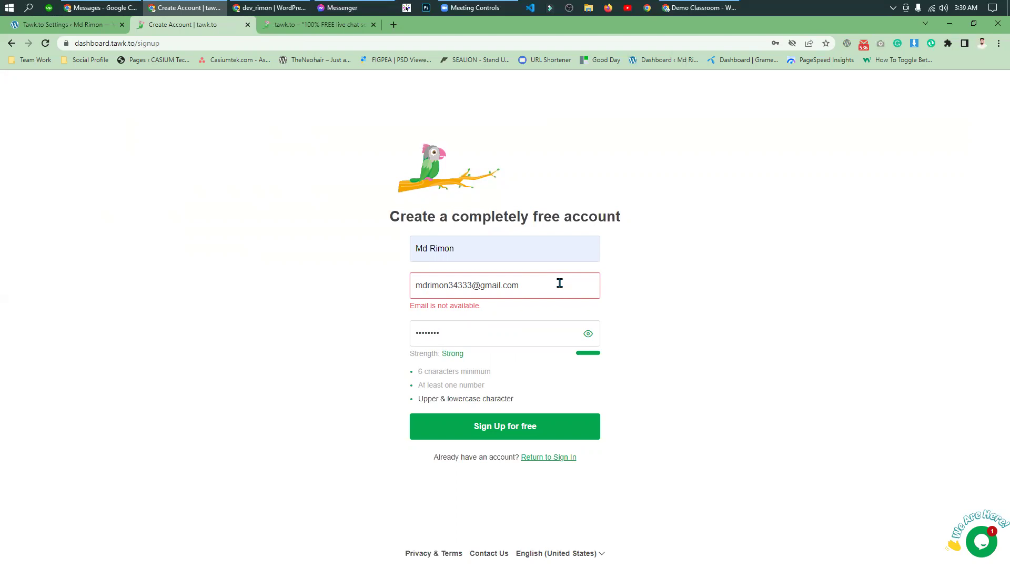
# Replace the unavailable e-mail address with a new Gmail address.
pyautogui.tripleClick(509, 293)
pyautogui.press('BackSpace')
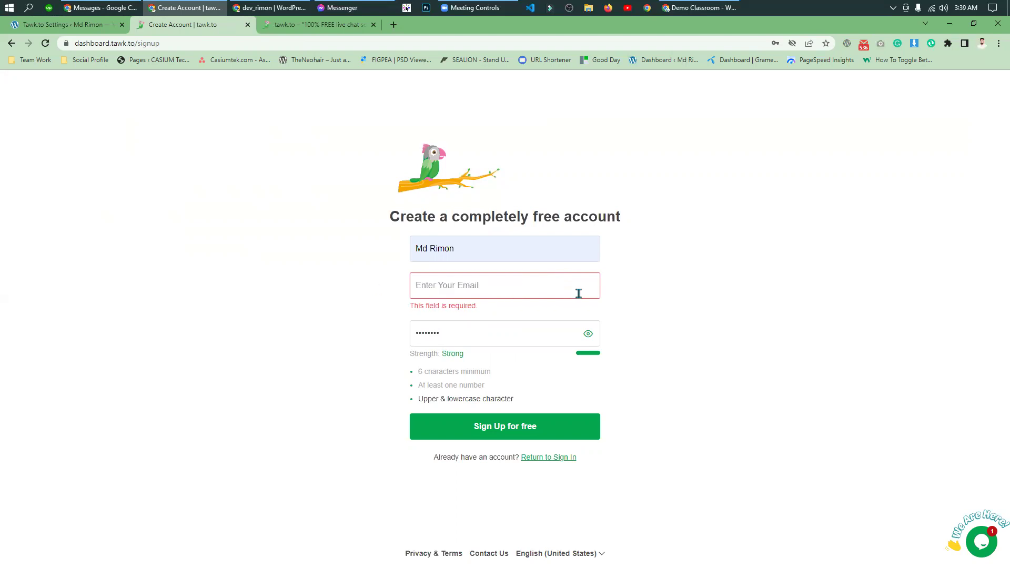
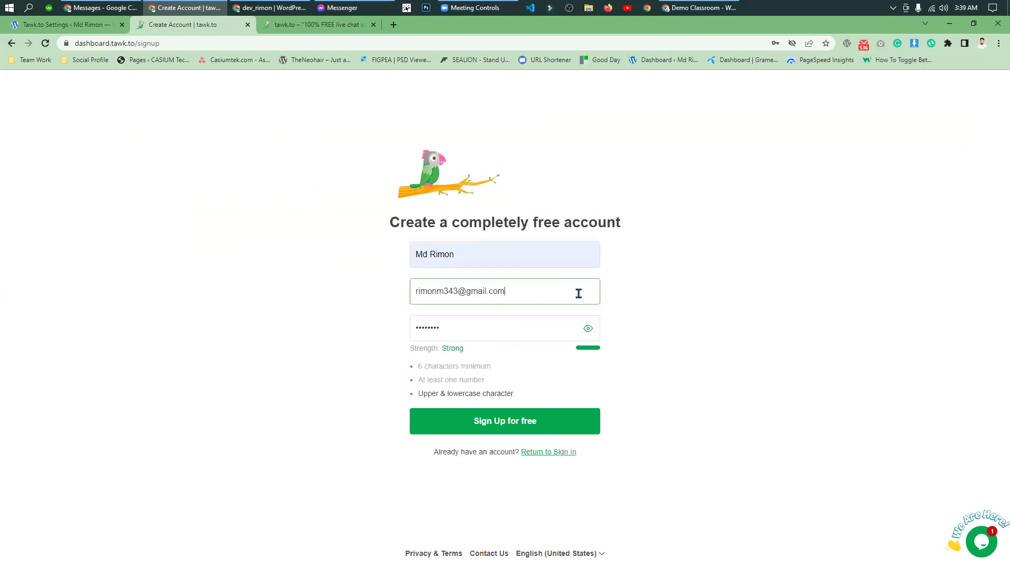
pyautogui.click(664, 322)
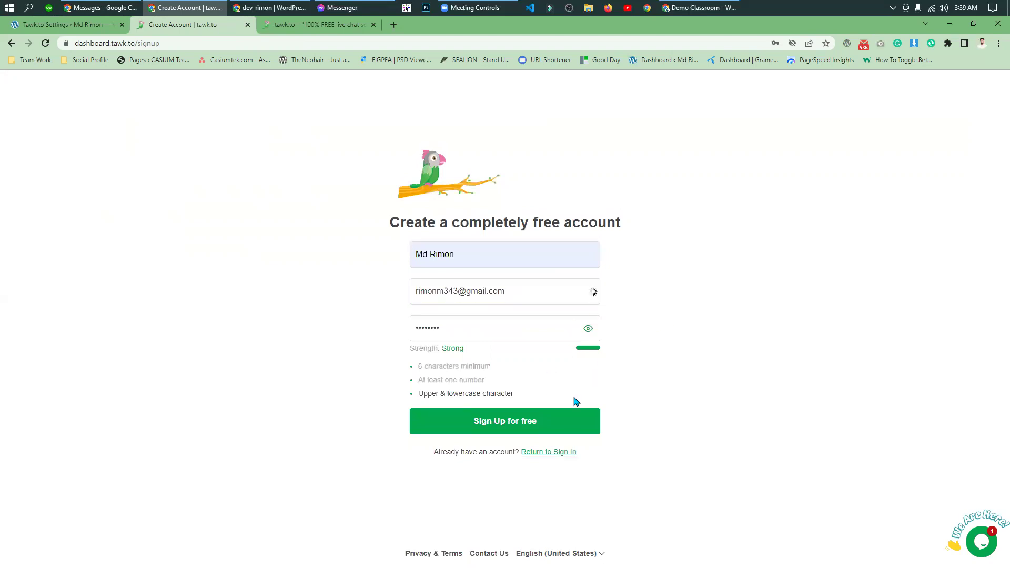
# Create the account and dismiss the browser's password-saving and notification prompts.
pyautogui.click(510, 432)
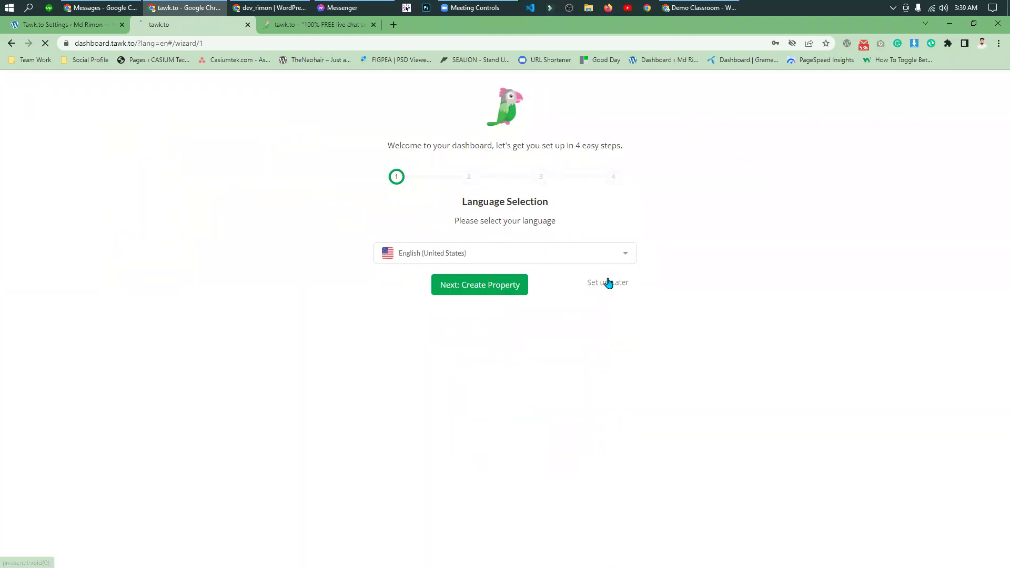
pyautogui.click(808, 192)
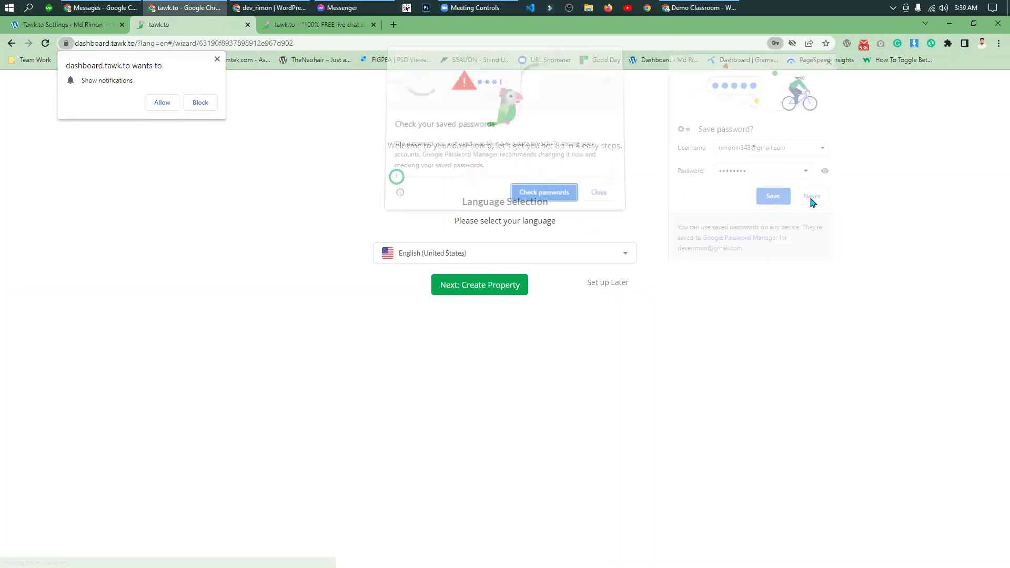
pyautogui.click(598, 194)
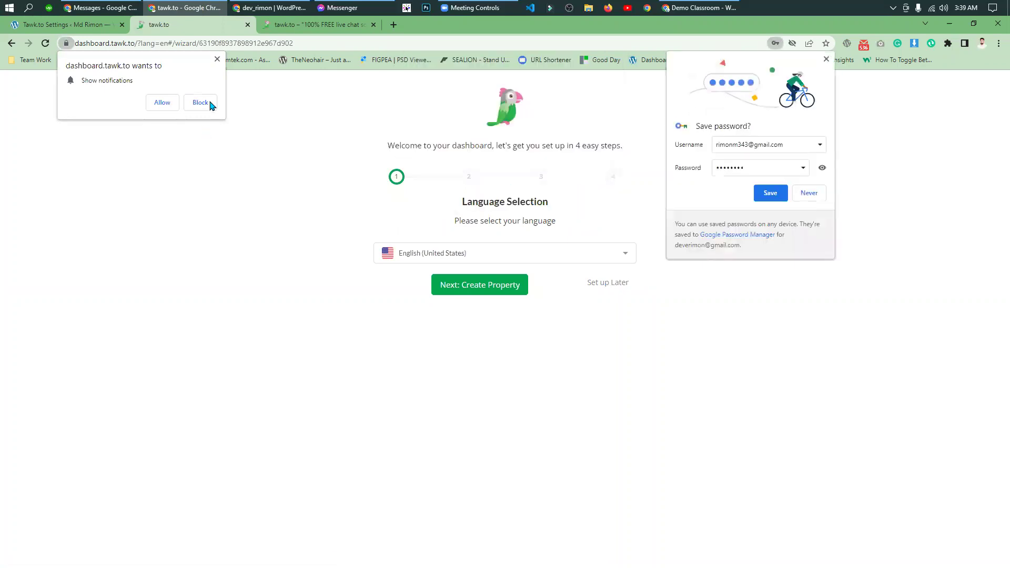
pyautogui.click(217, 59)
pyautogui.click(810, 194)
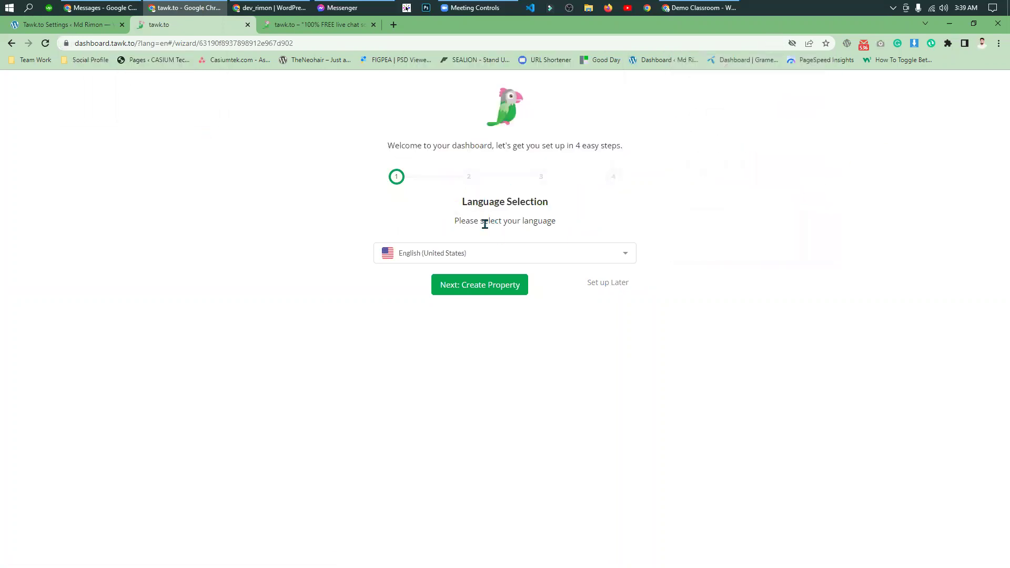
# Keep English (United States) as the language and continue to Property Details.
pyautogui.click(494, 259)
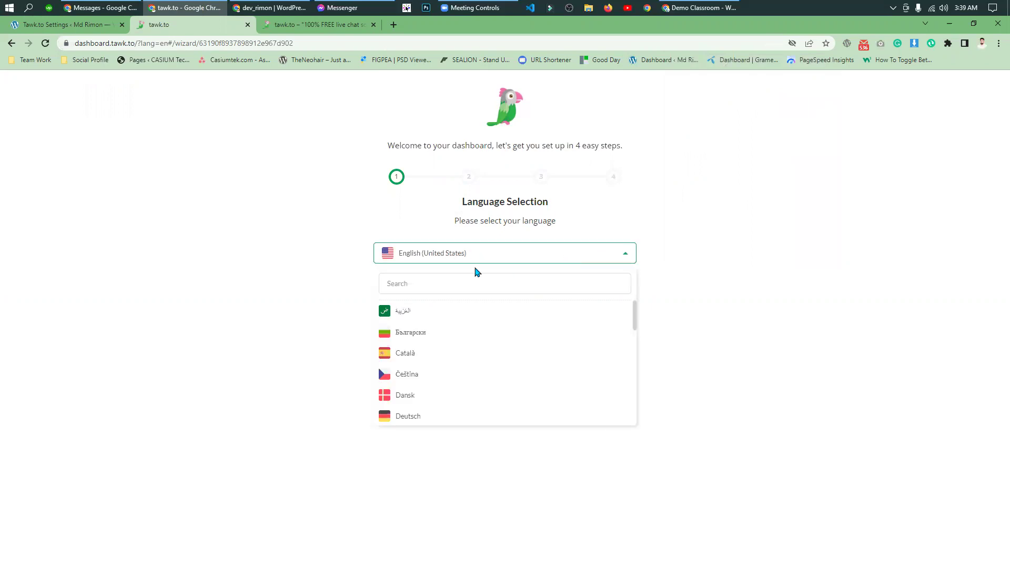
pyautogui.click(452, 261)
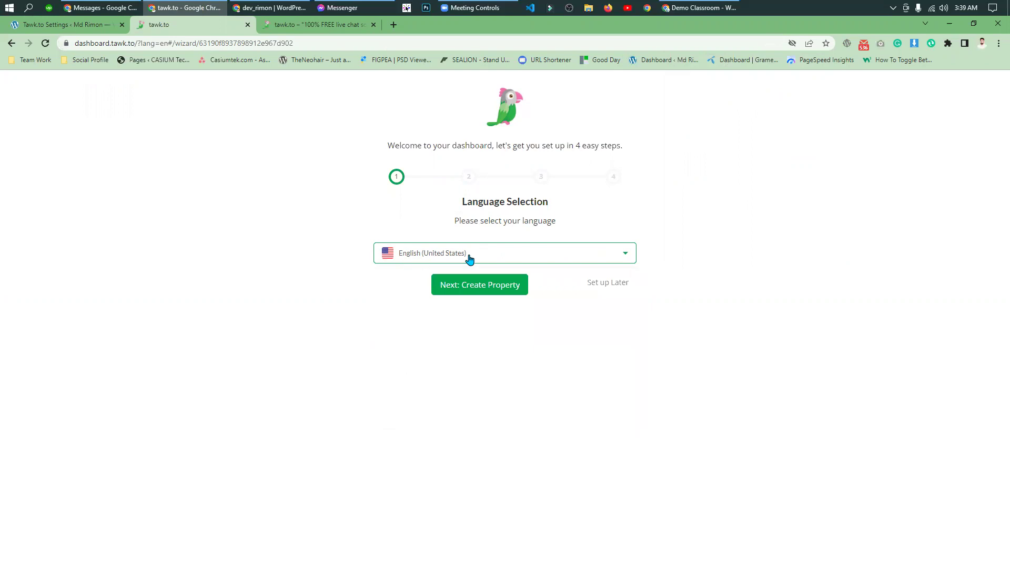
pyautogui.click(508, 288)
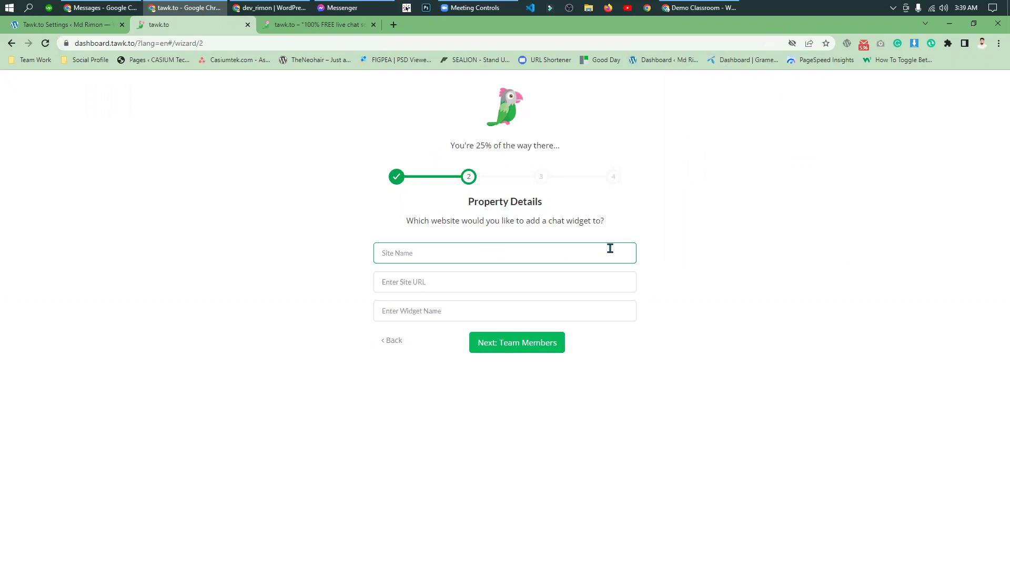
# Enter the property name, site URL deverimon.com and widget name 'Live Chat', then continue to Team Members.
pyautogui.click(407, 255)
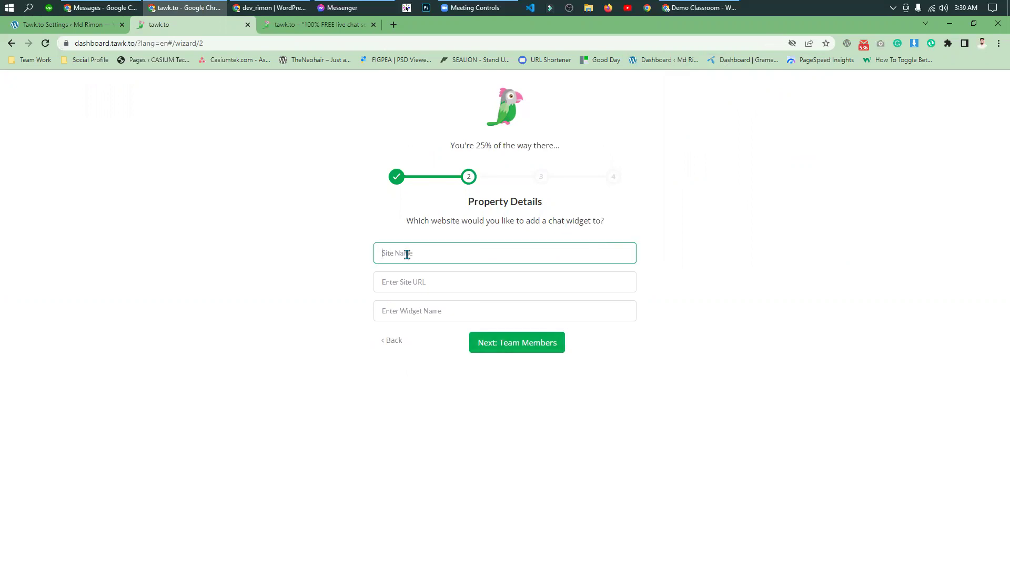
pyautogui.write('Md rimon')
pyautogui.click(435, 283)
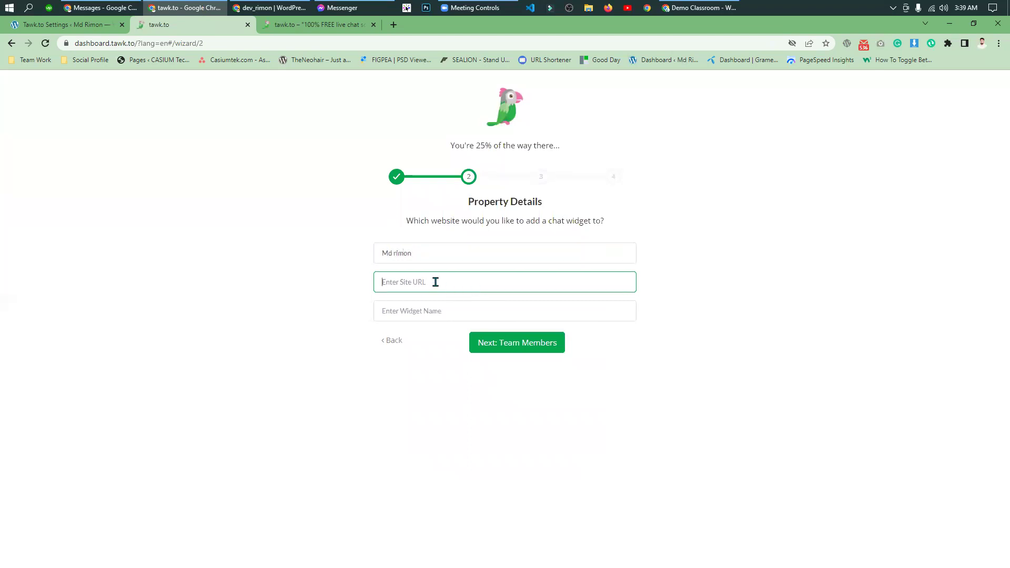
pyautogui.write('deverimon.com')
pyautogui.click(441, 308)
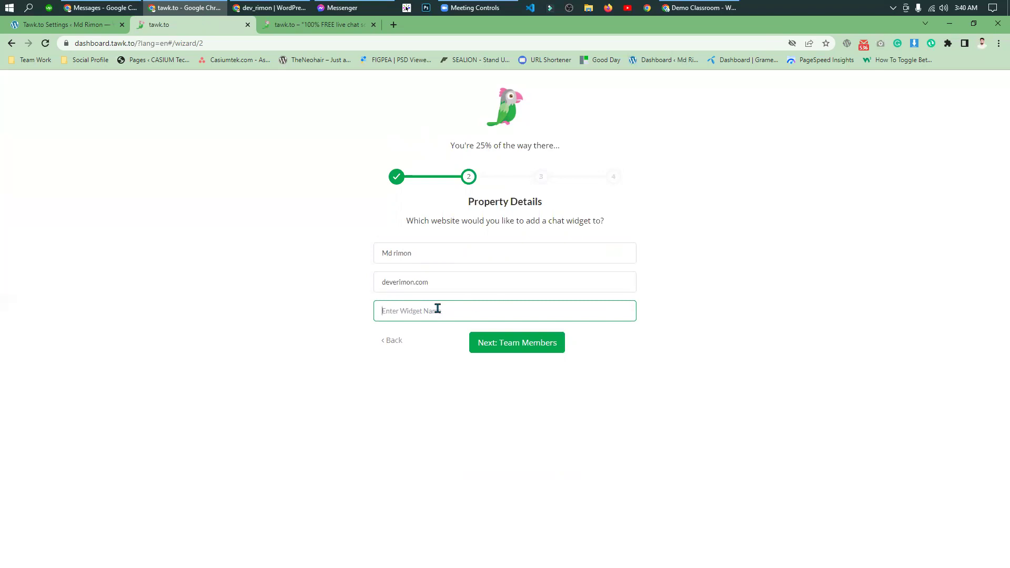
pyautogui.write('Live Chat')
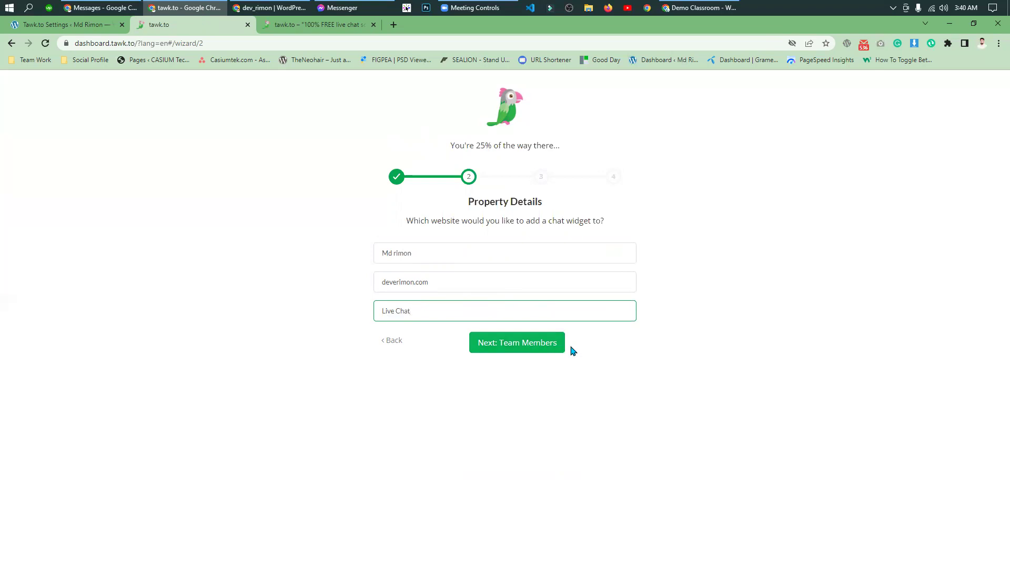
pyautogui.click(525, 350)
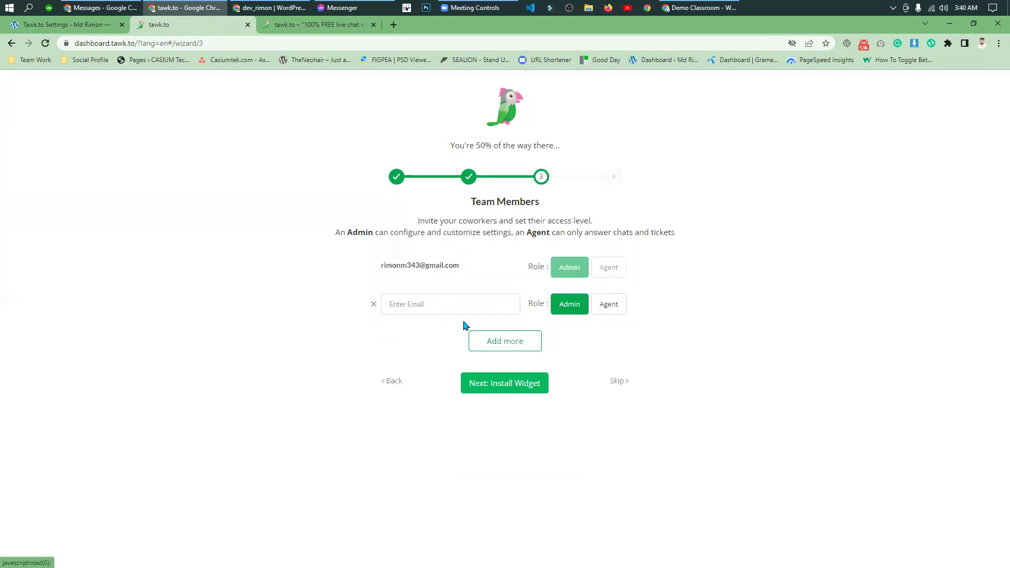
# Leave the coworker invite e-mail field empty so no one is invited.
pyautogui.click(458, 308)
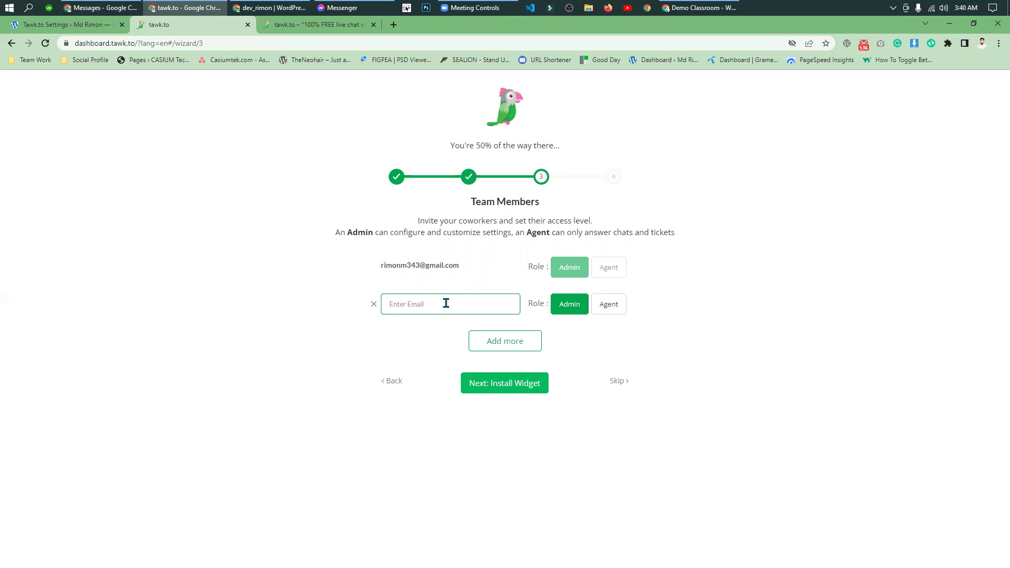
pyautogui.click(462, 291)
pyautogui.click(486, 300)
# Continue to the Install Widget step and copy the widget embed code to the clipboard.
pyautogui.click(522, 388)
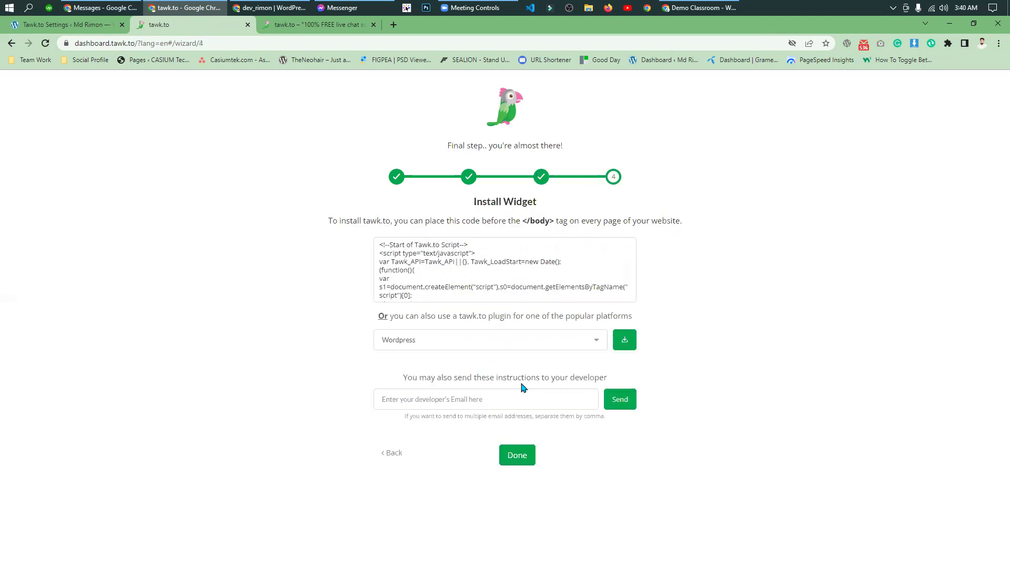
pyautogui.moveTo(513, 286)
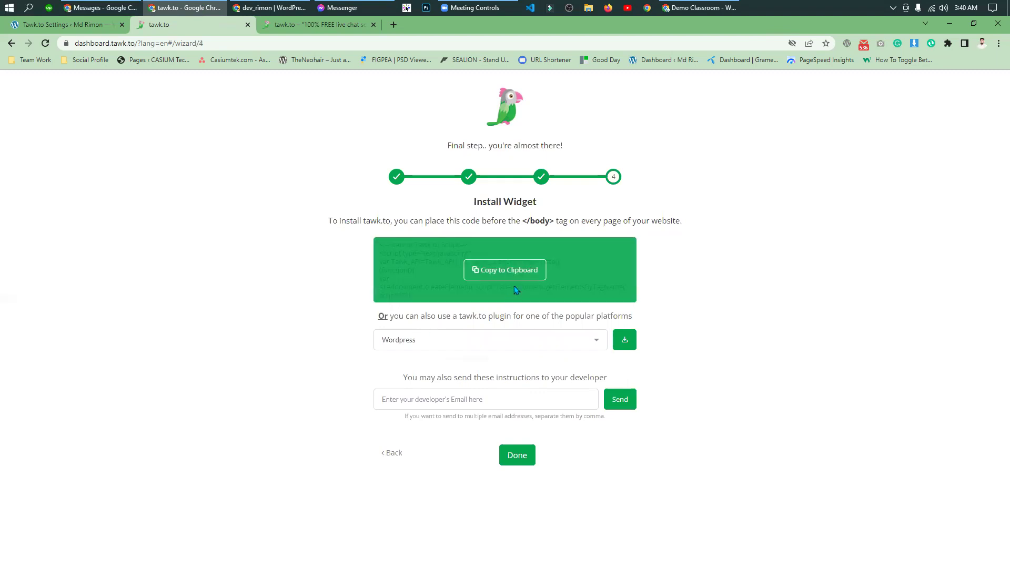
pyautogui.click(513, 276)
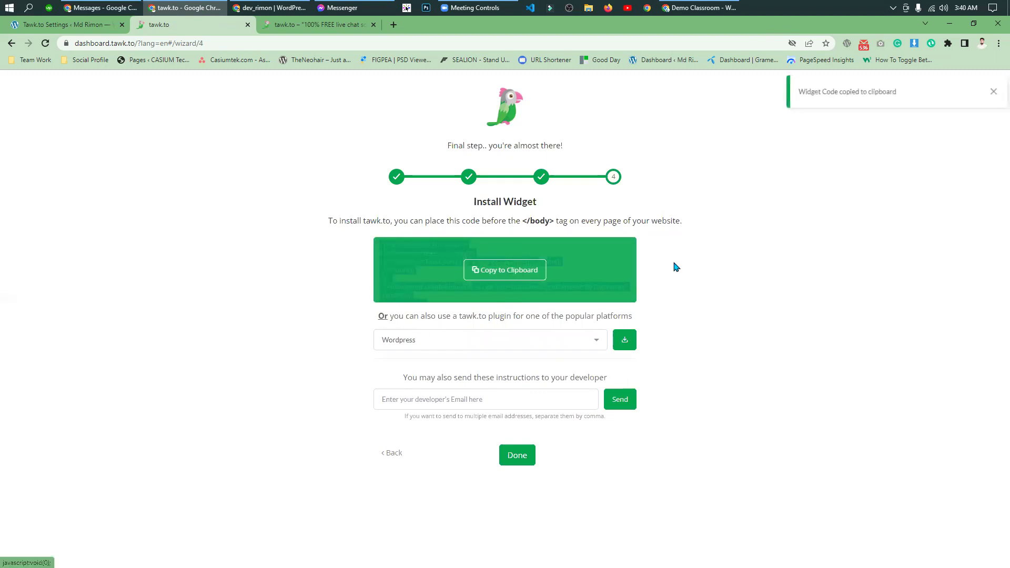
pyautogui.click(711, 223)
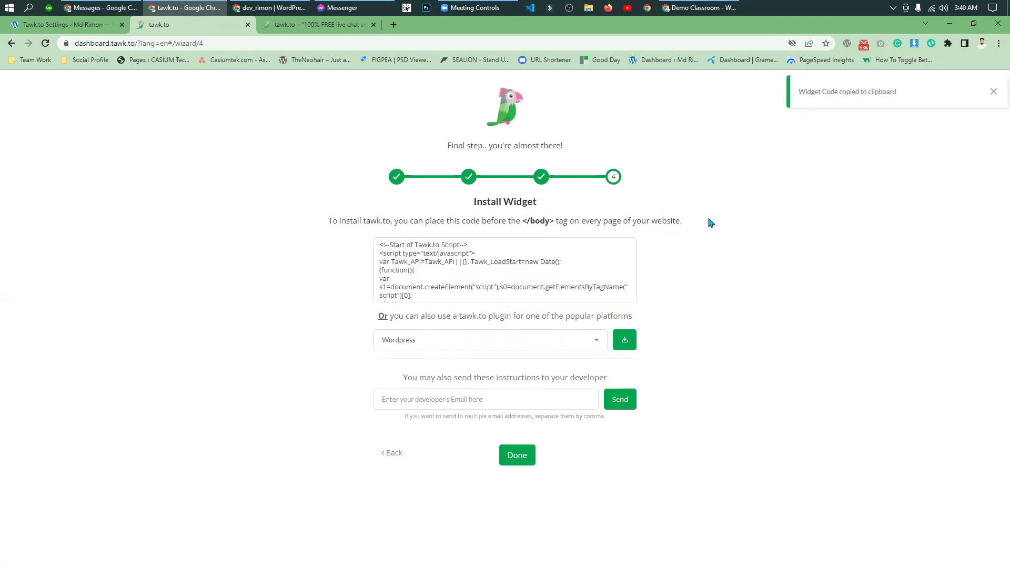
pyautogui.moveTo(440, 269)
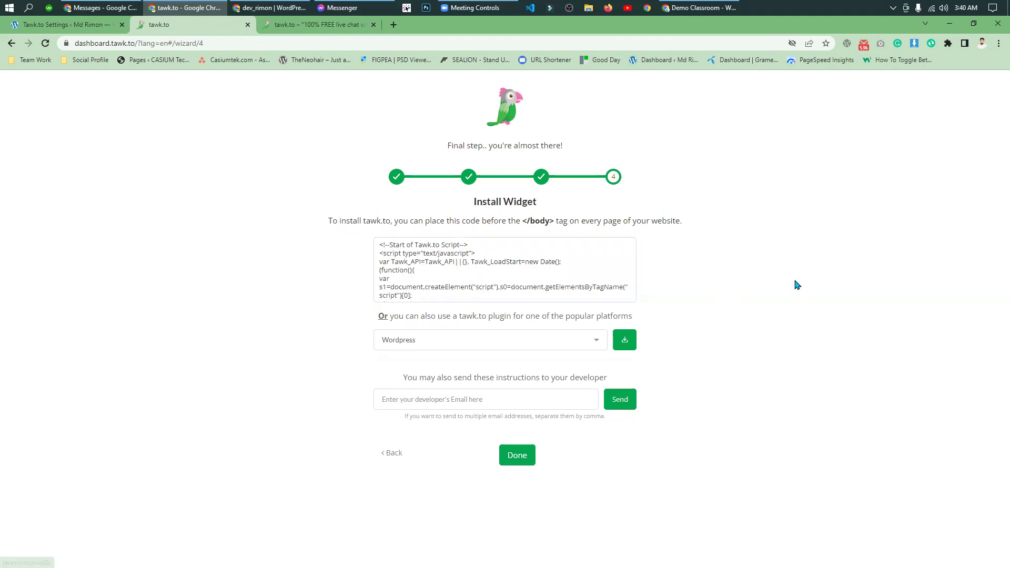
pyautogui.moveTo(508, 280)
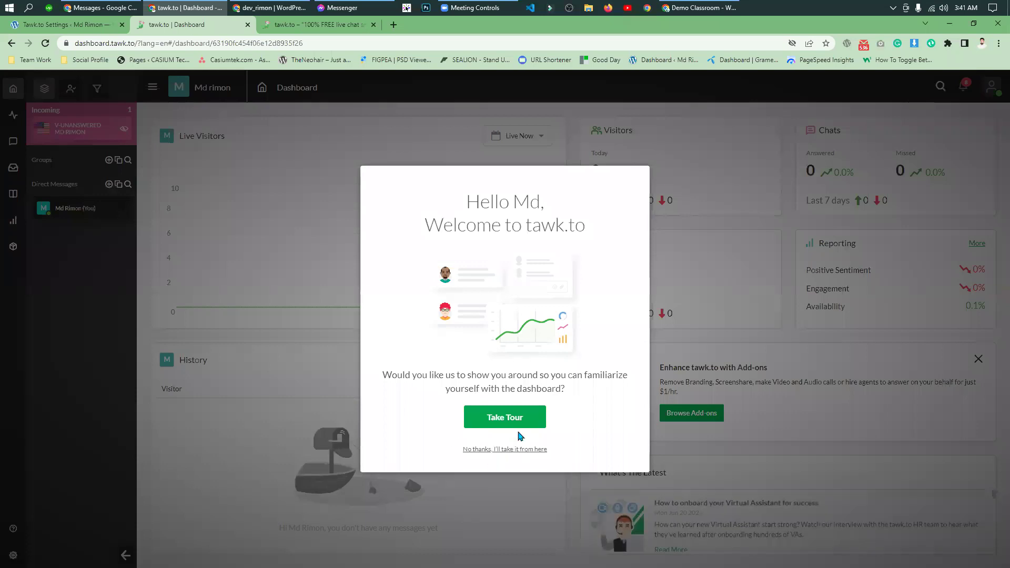
# Take the tawk.to dashboard tour from notifications through the smartphone app step and finish it.
pyautogui.click(517, 423)
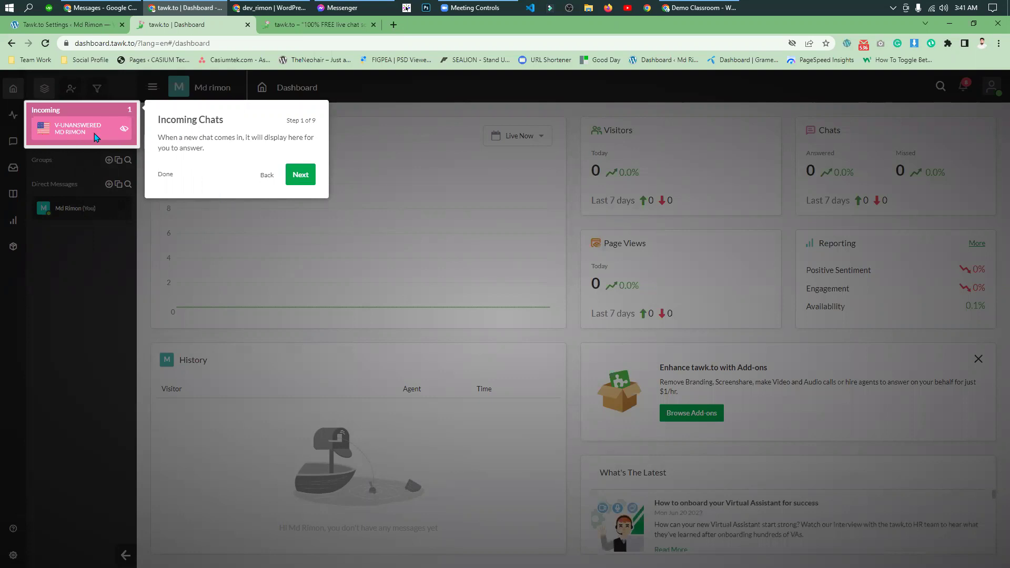
pyautogui.click(296, 180)
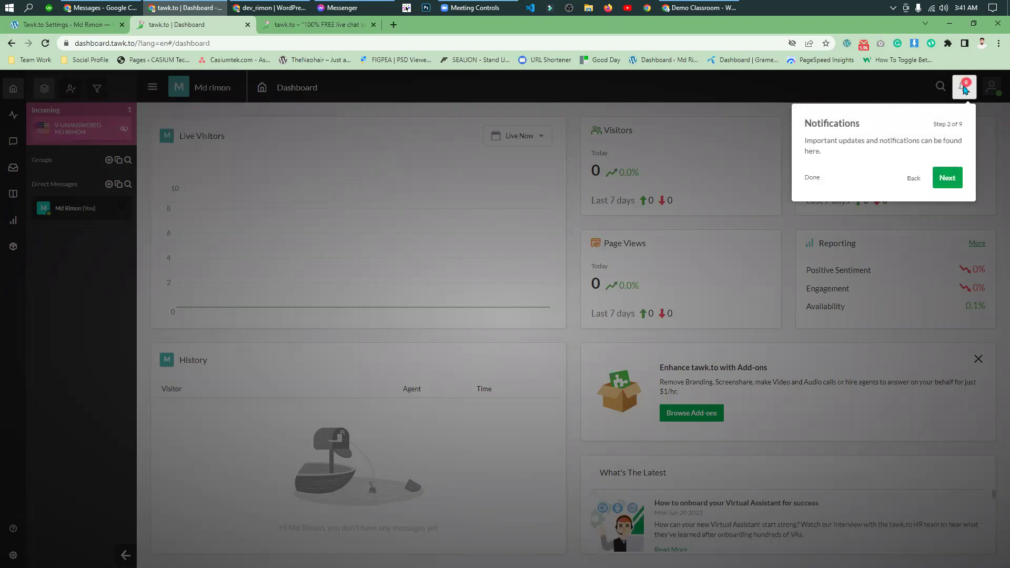
pyautogui.click(952, 178)
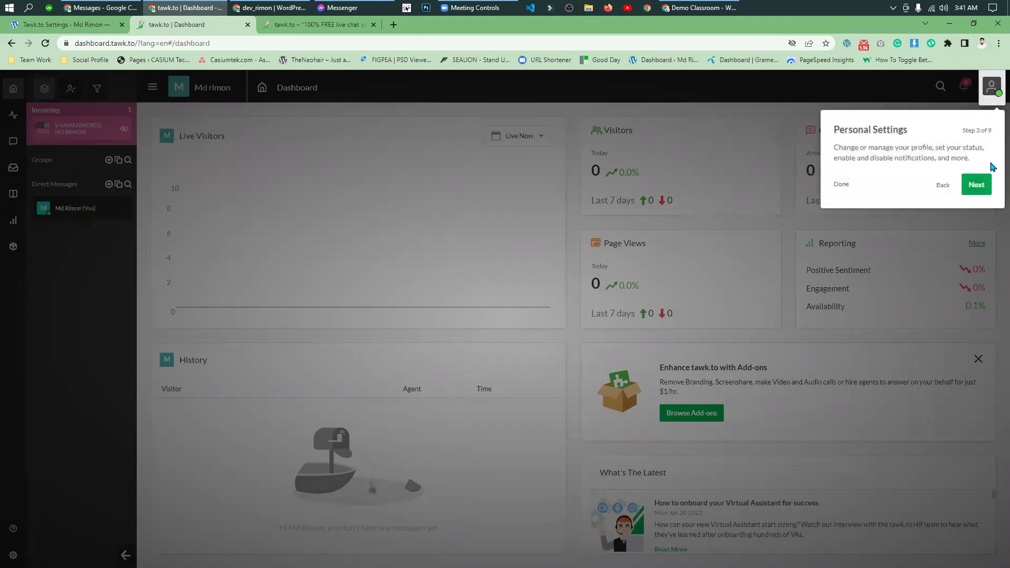
pyautogui.click(980, 187)
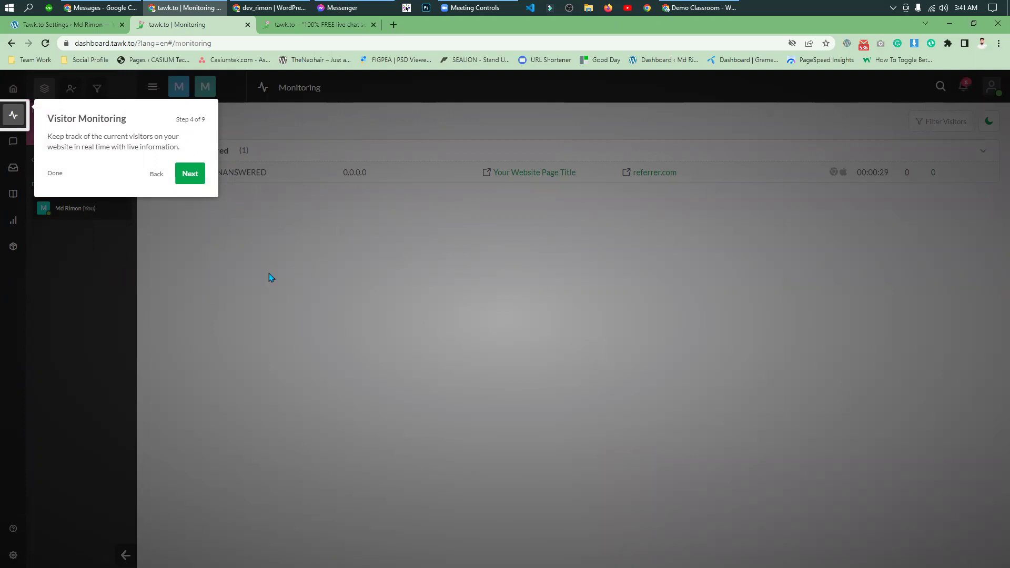
pyautogui.click(189, 175)
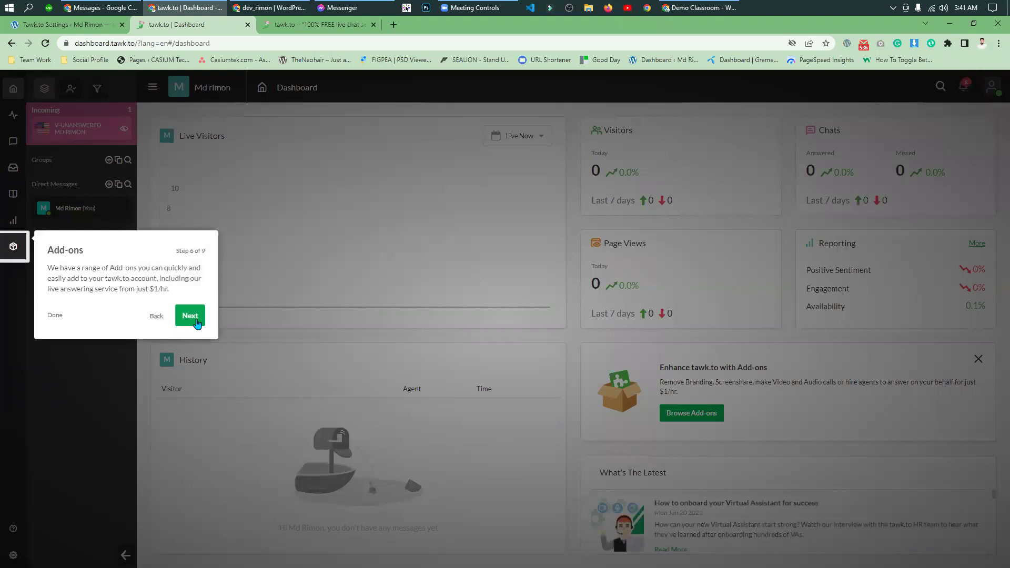
pyautogui.click(191, 315)
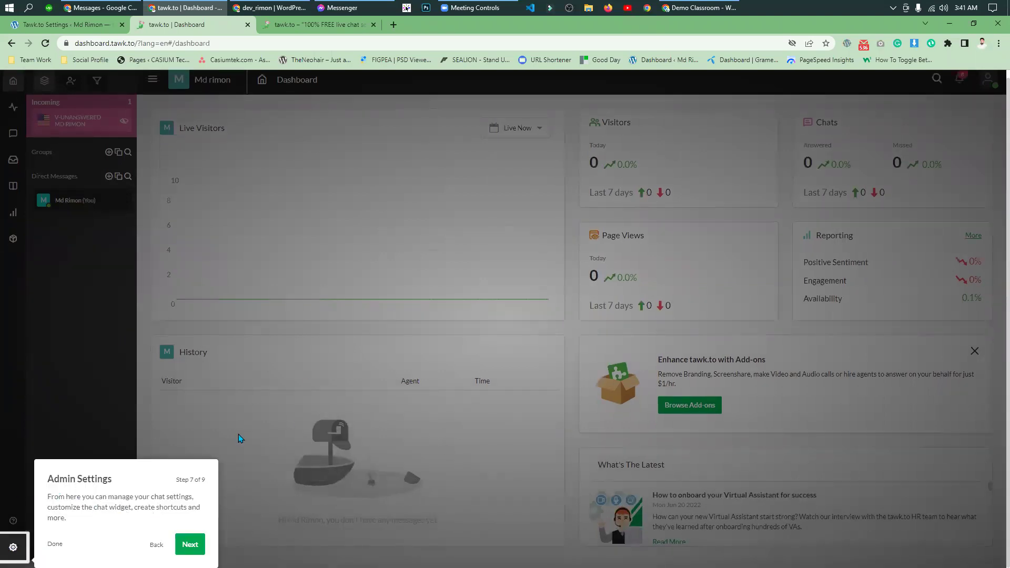
pyautogui.click(190, 544)
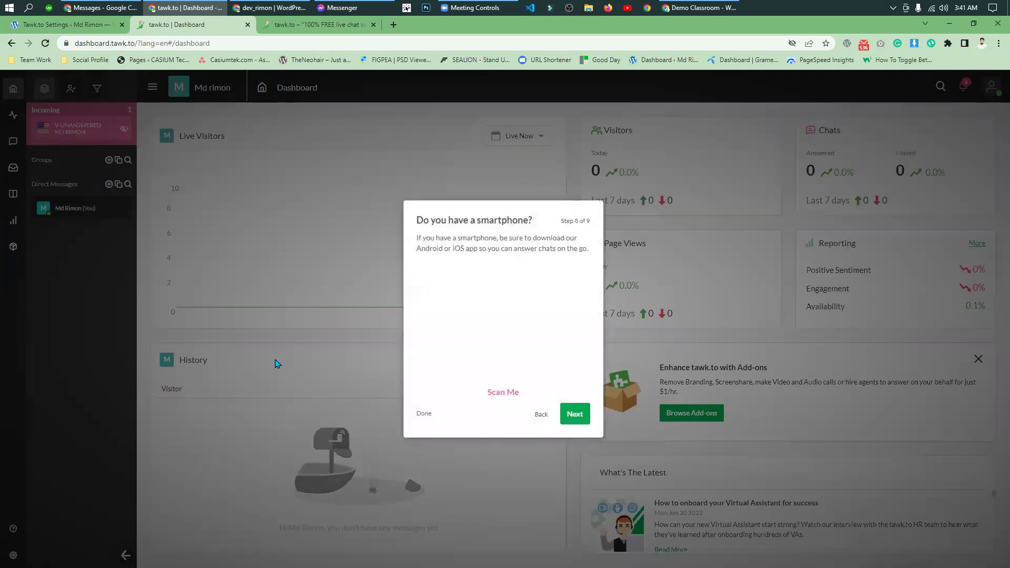
pyautogui.click(578, 416)
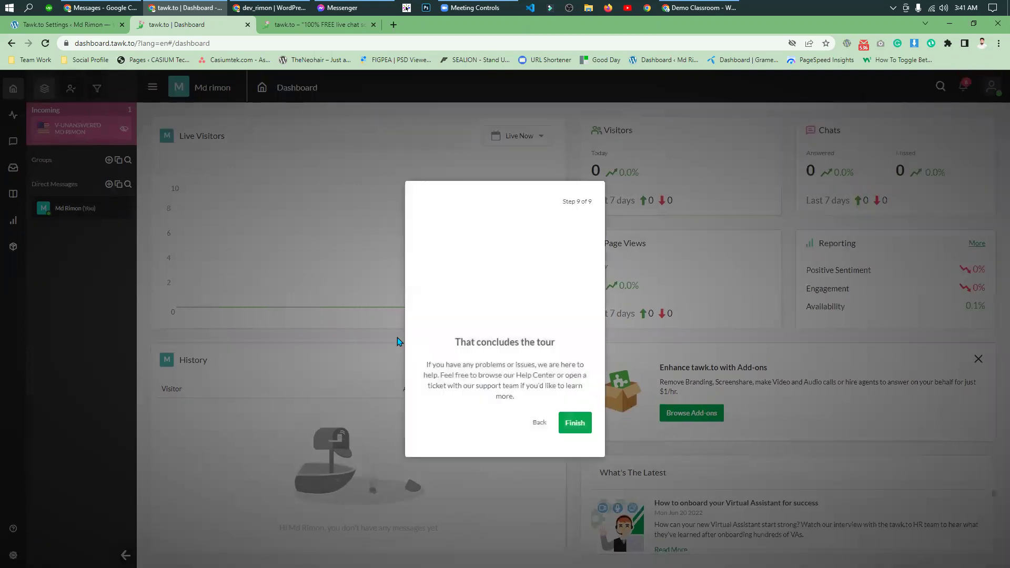
pyautogui.click(575, 425)
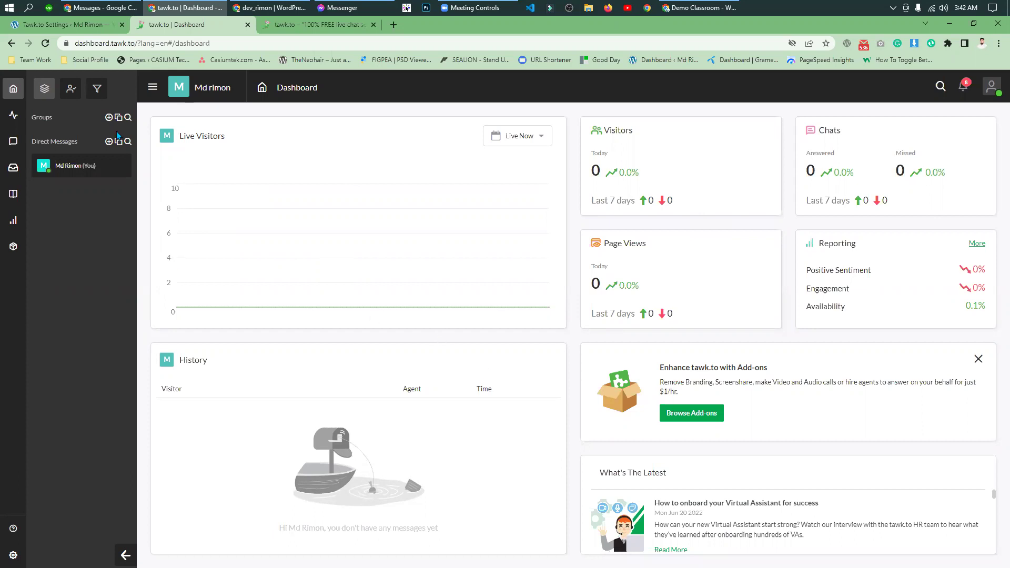
# Save the WordPress tawk.to plugin settings page to reload it.
pyautogui.click(69, 26)
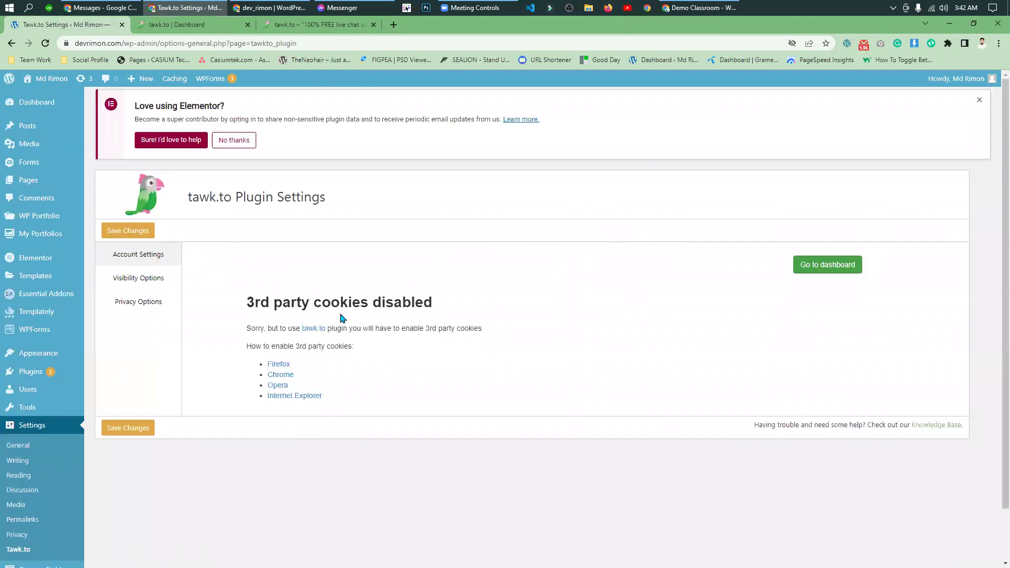
pyautogui.scroll(-1, 340, 318)
pyautogui.click(131, 372)
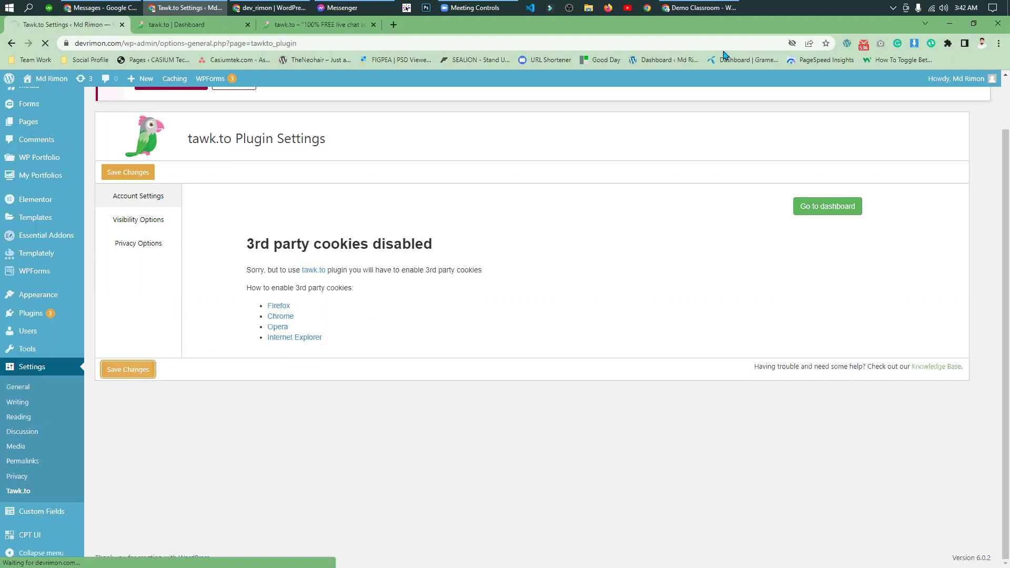
# Allow the site's blocked third-party cookies through the cookie icon's 'Site not working?' option.
pyautogui.click(792, 43)
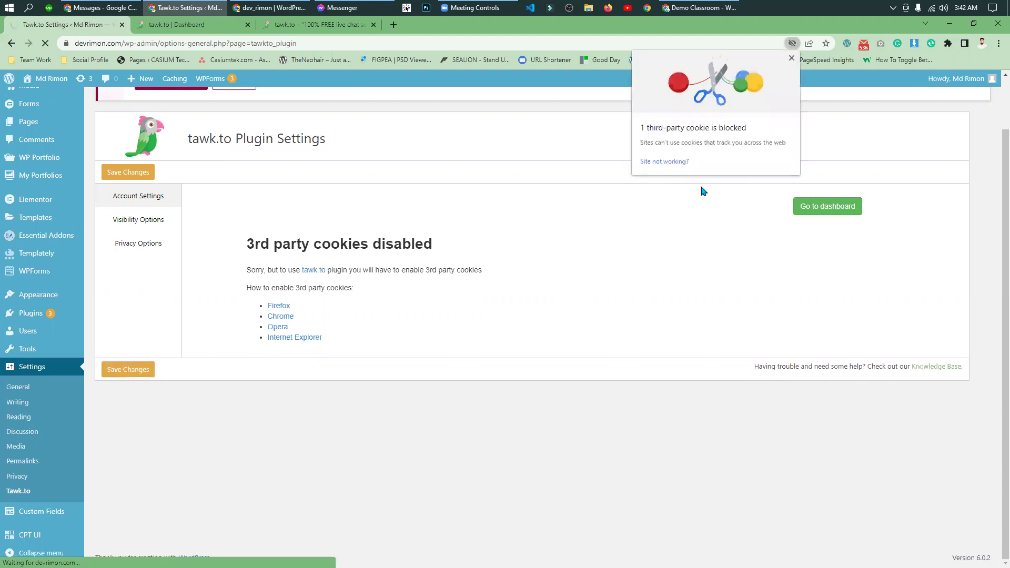
pyautogui.click(675, 165)
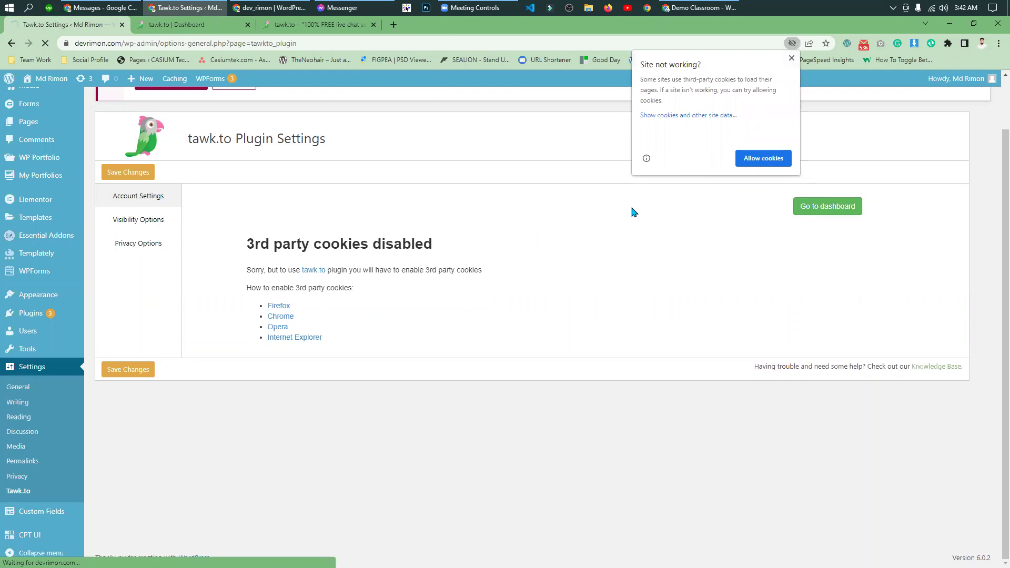
pyautogui.click(777, 160)
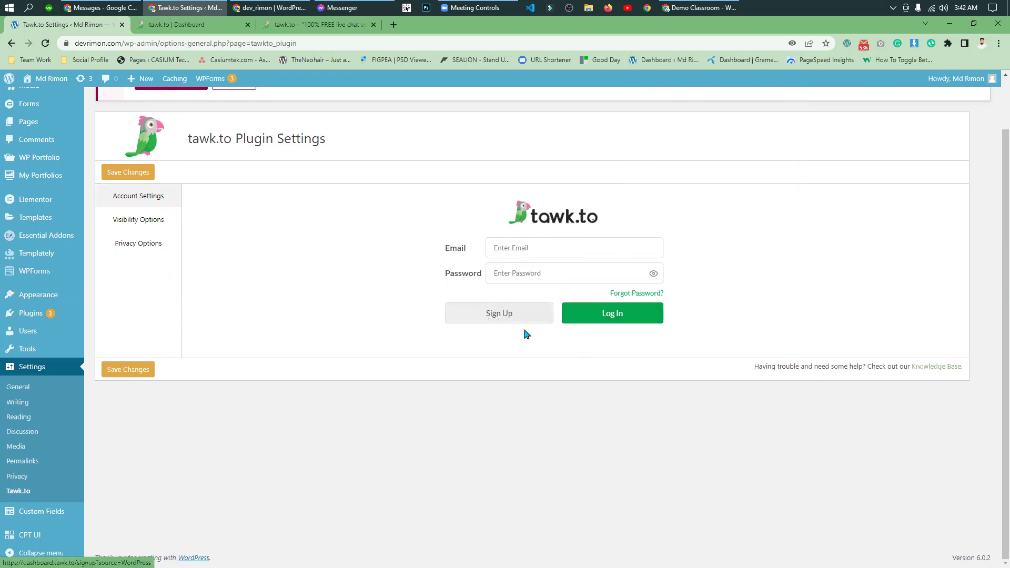
# Enter the tawk.to account e-mail and password in Account Settings and attempt to log in.
pyautogui.click(512, 256)
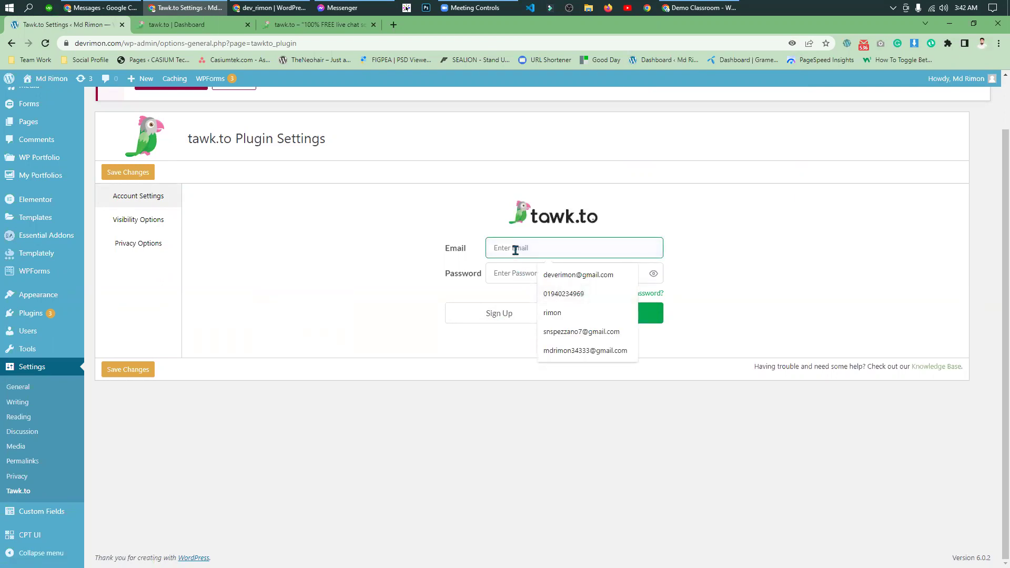
pyautogui.write('ri')
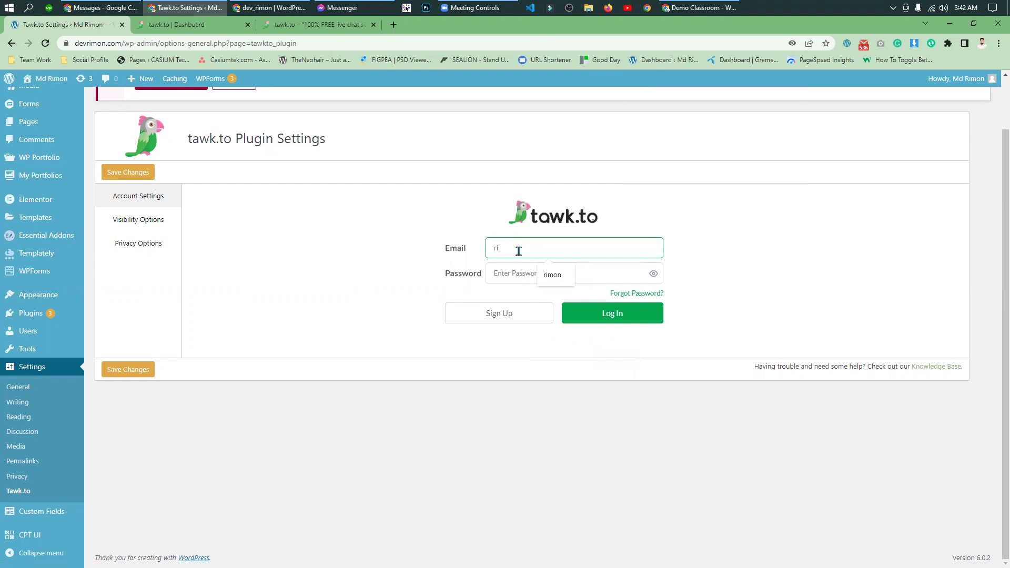
pyautogui.write('monn')
pyautogui.click(547, 273)
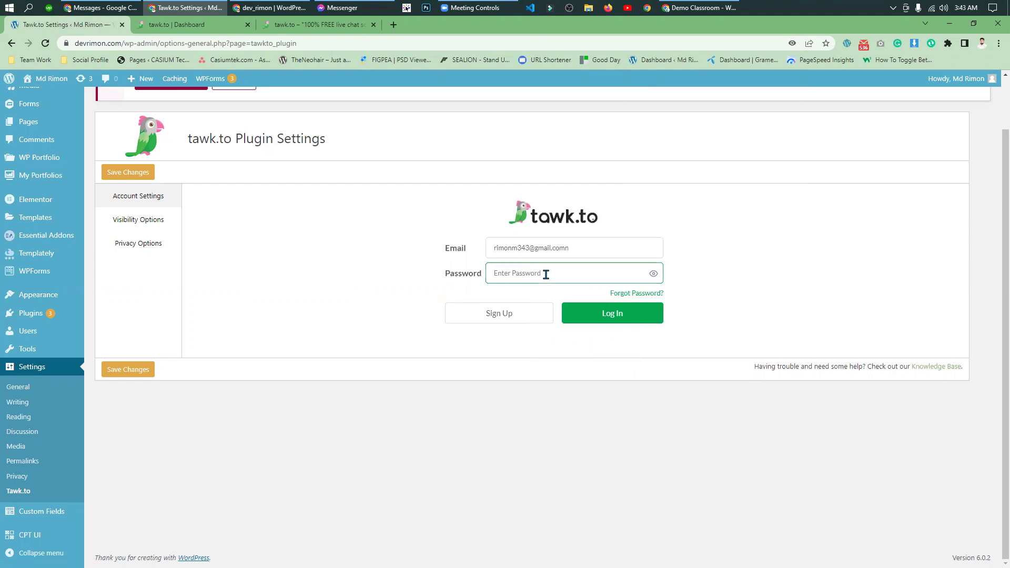
pyautogui.write('••••••••')
pyautogui.click(618, 313)
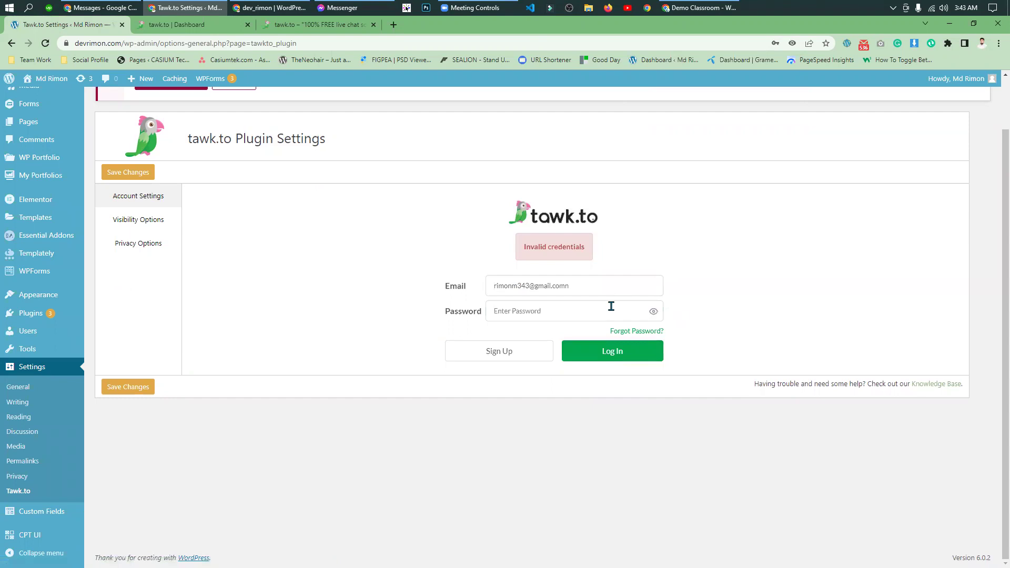
# Clear the mistyped password and try logging in again.
pyautogui.click(570, 313)
pyautogui.write('•••')
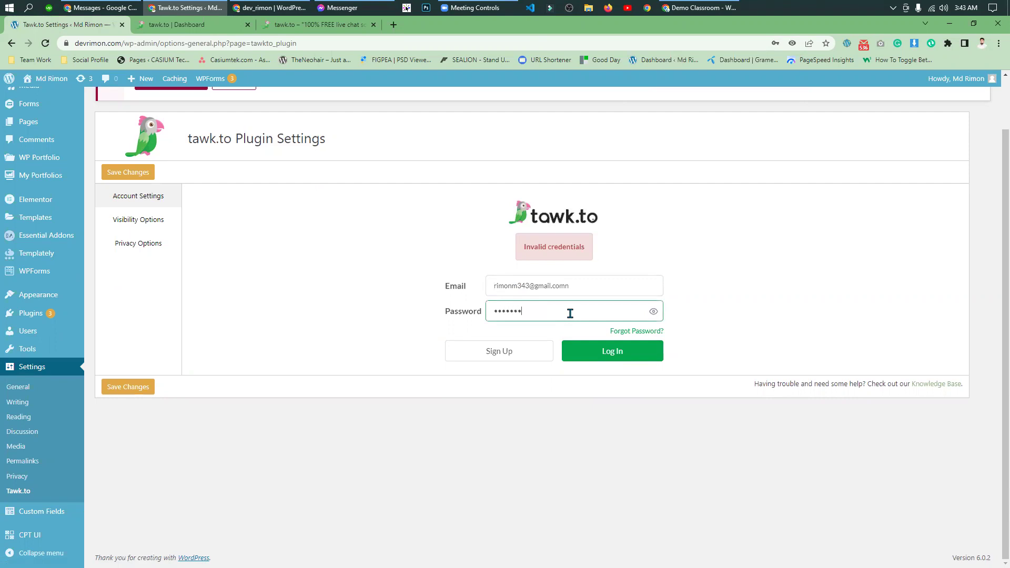
pyautogui.hotkey('ctrl', 'a')
pyautogui.press('BackSpace')
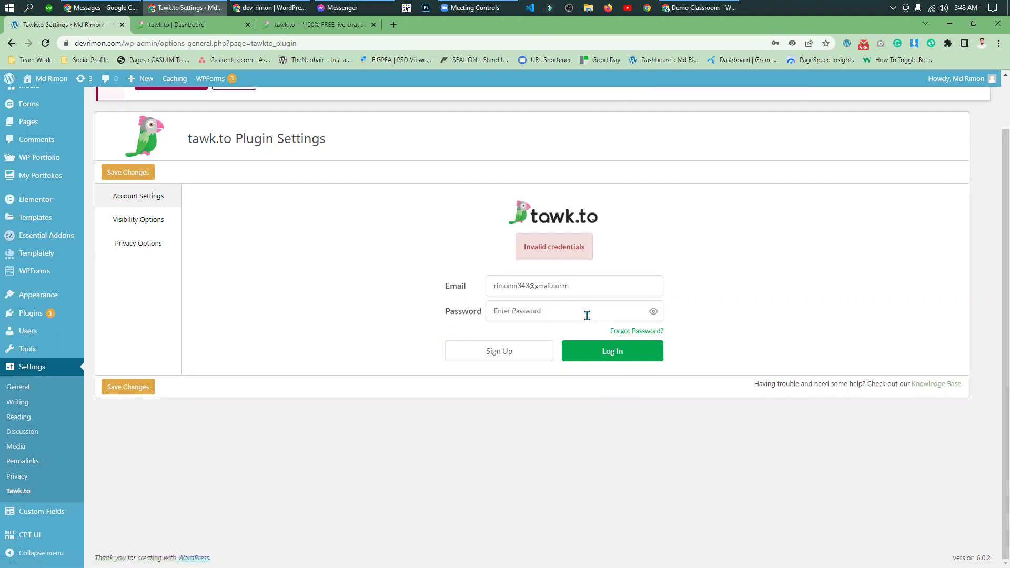
pyautogui.click(622, 358)
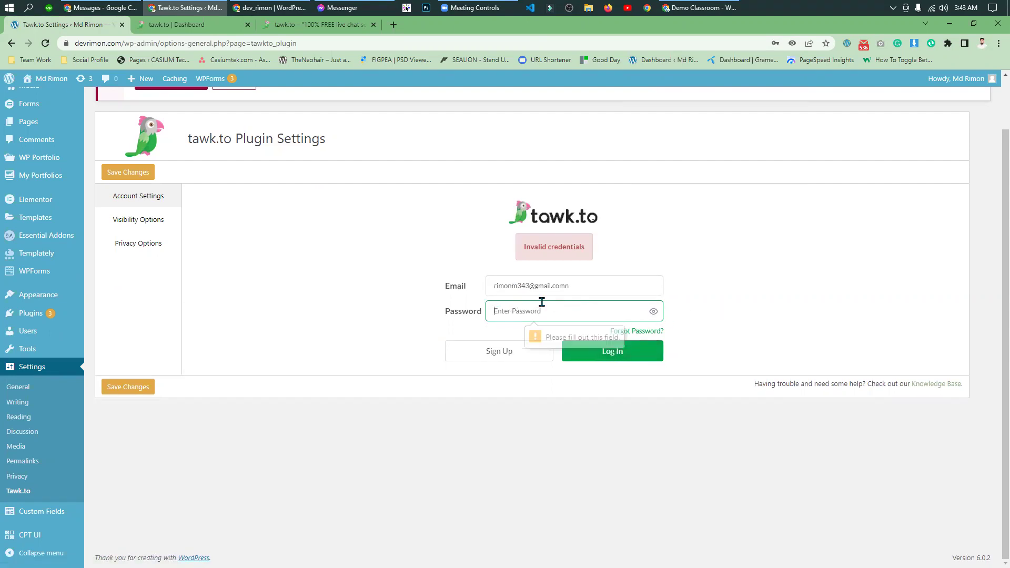
# Remove the extra trailing letter from the e-mail, re-enter the password and sign in.
pyautogui.click(600, 284)
pyautogui.press('BackSpace')
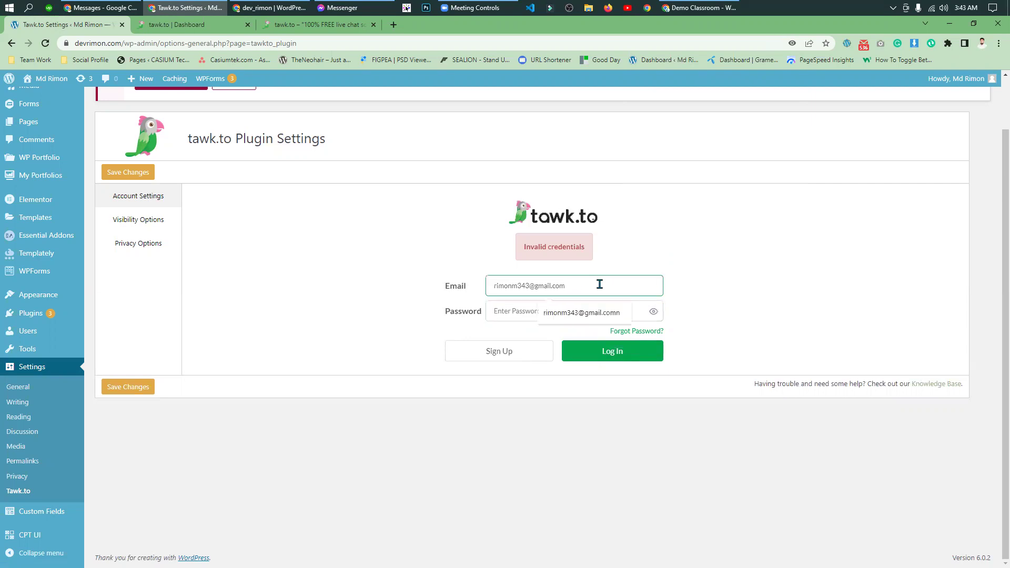
pyautogui.click(528, 311)
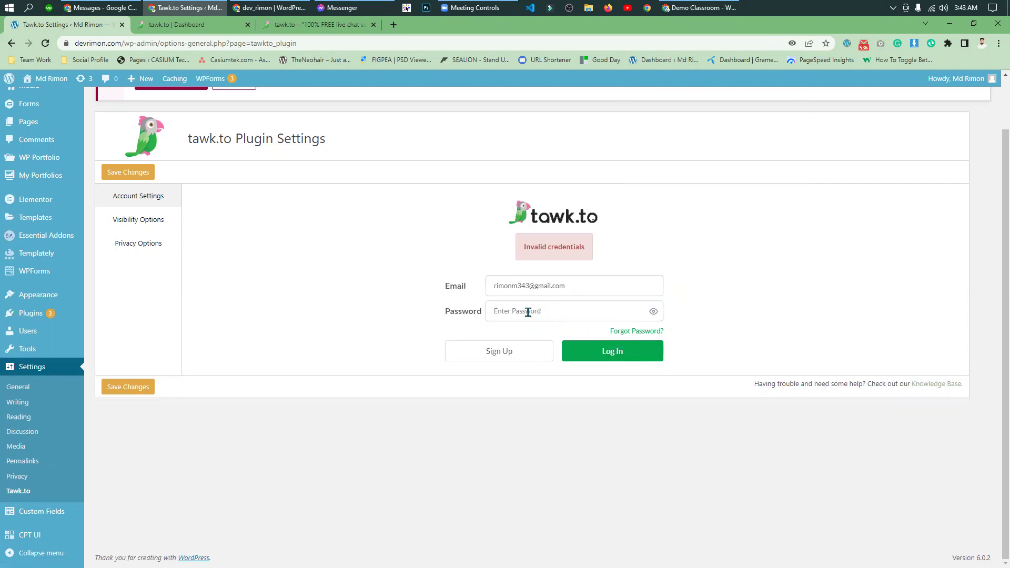
pyautogui.write('•')
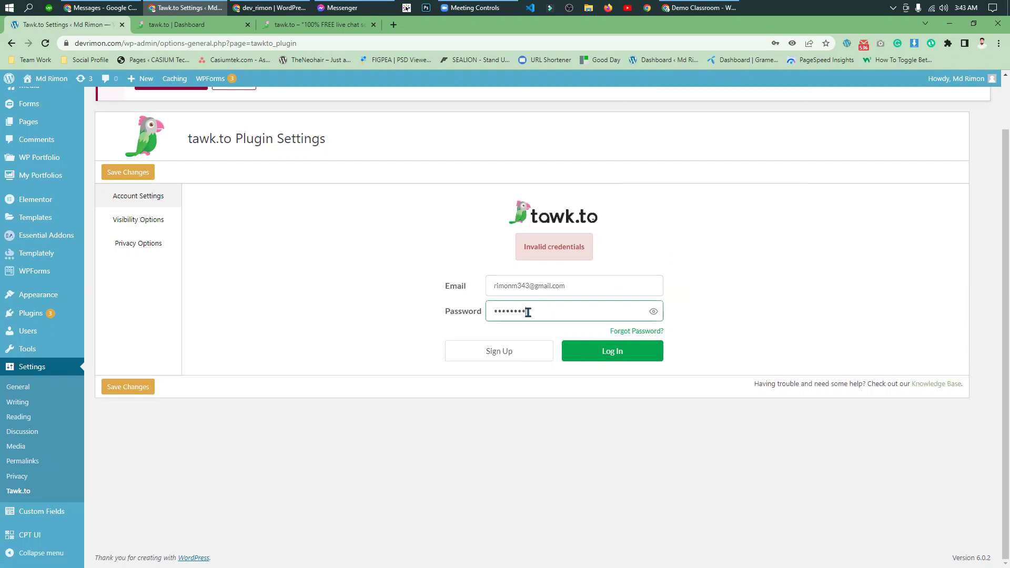
pyautogui.click(616, 355)
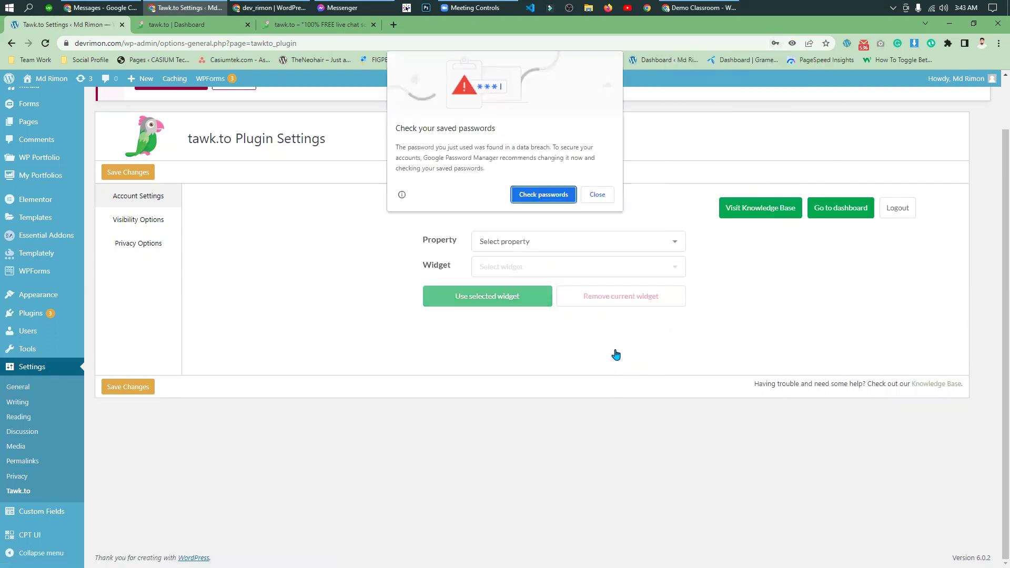
# Dismiss Chrome's password prompts, link the property's Live Chat widget to the site and save.
pyautogui.click(605, 195)
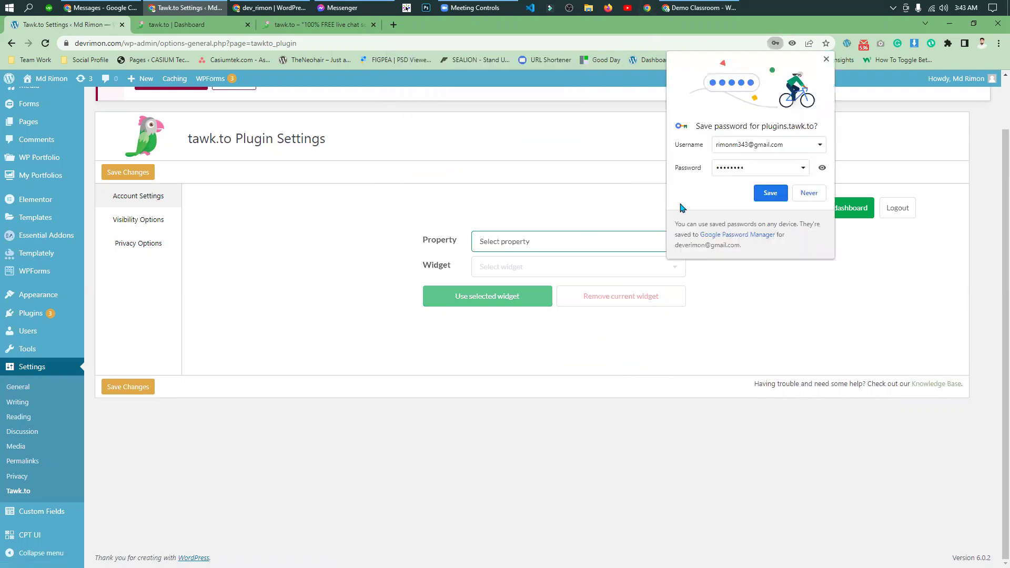
pyautogui.click(770, 194)
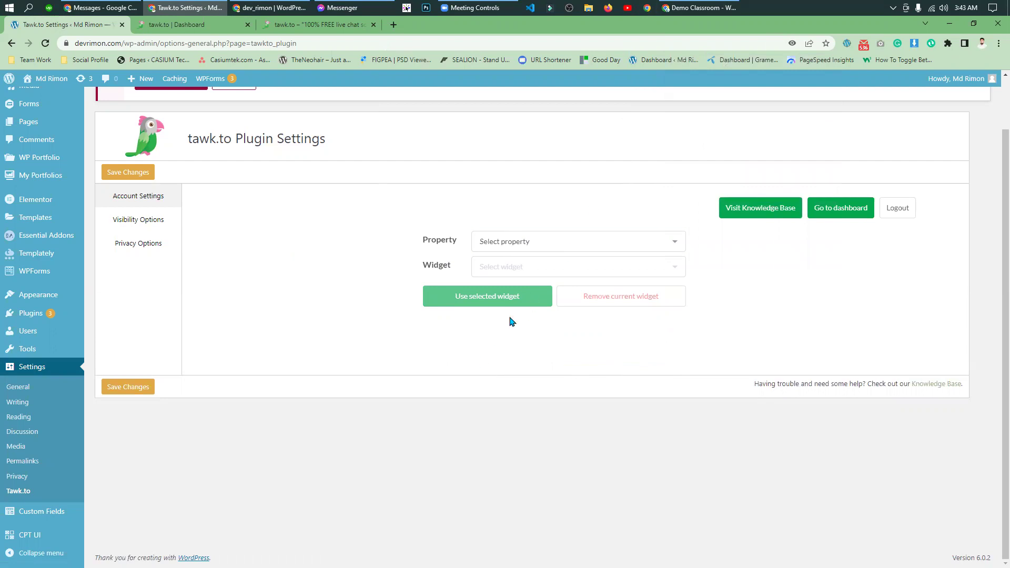
pyautogui.click(539, 244)
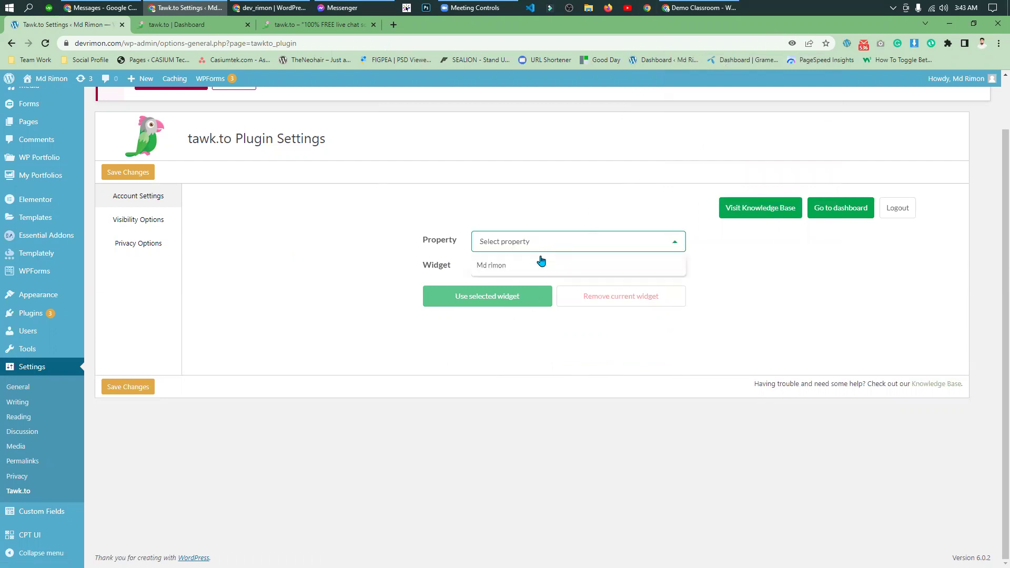
pyautogui.click(499, 269)
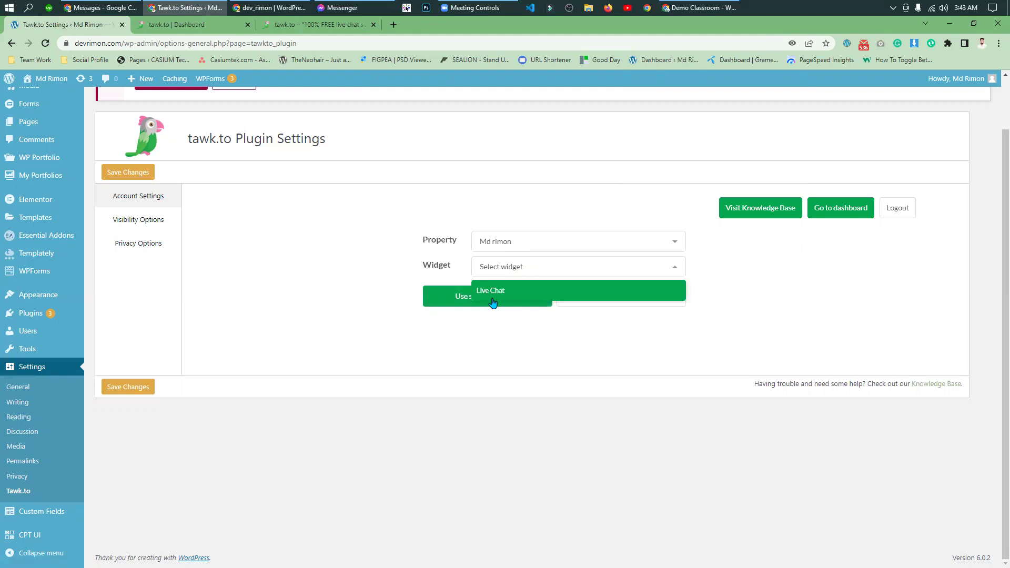
pyautogui.click(506, 297)
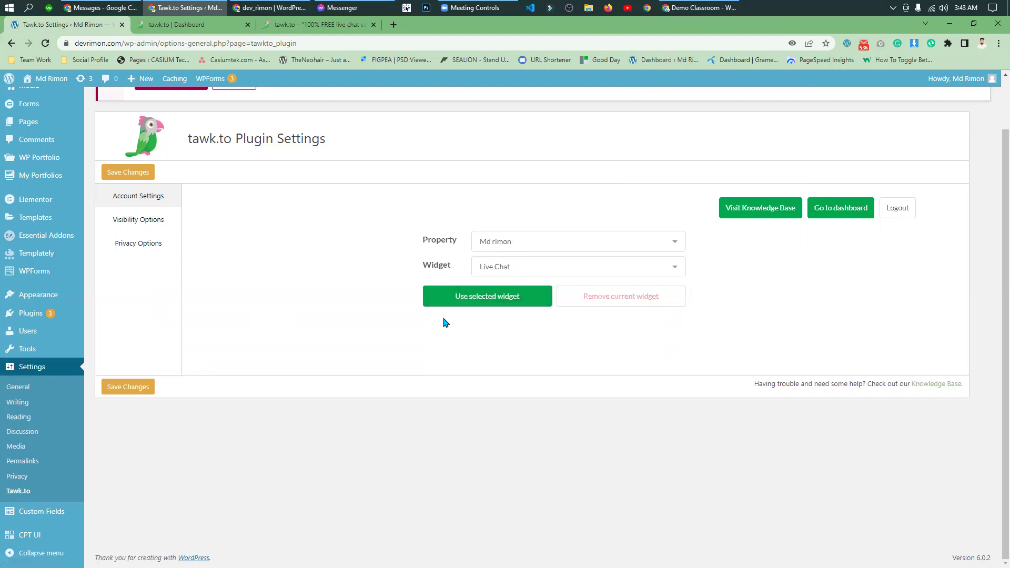
pyautogui.click(493, 302)
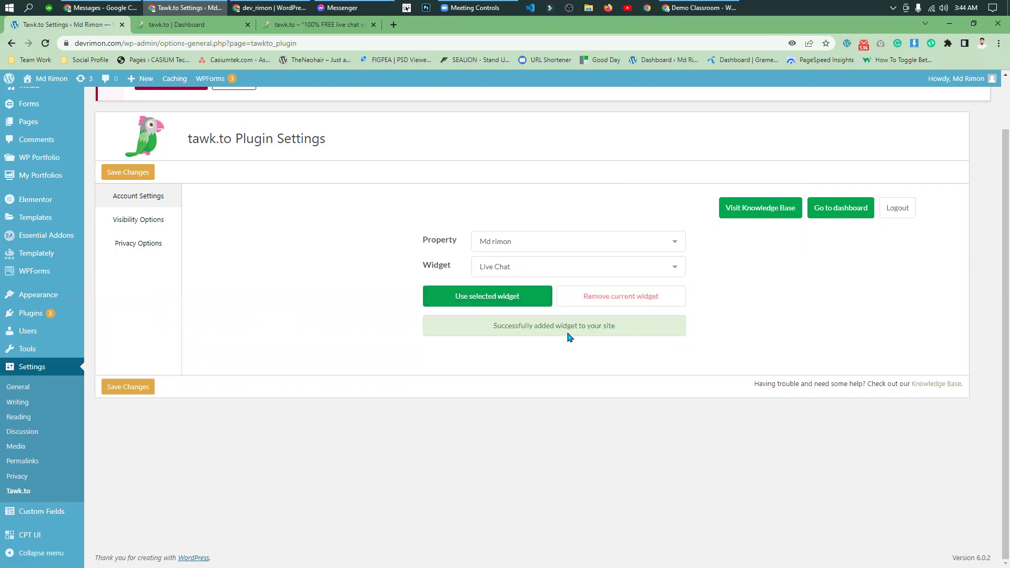
pyautogui.click(138, 391)
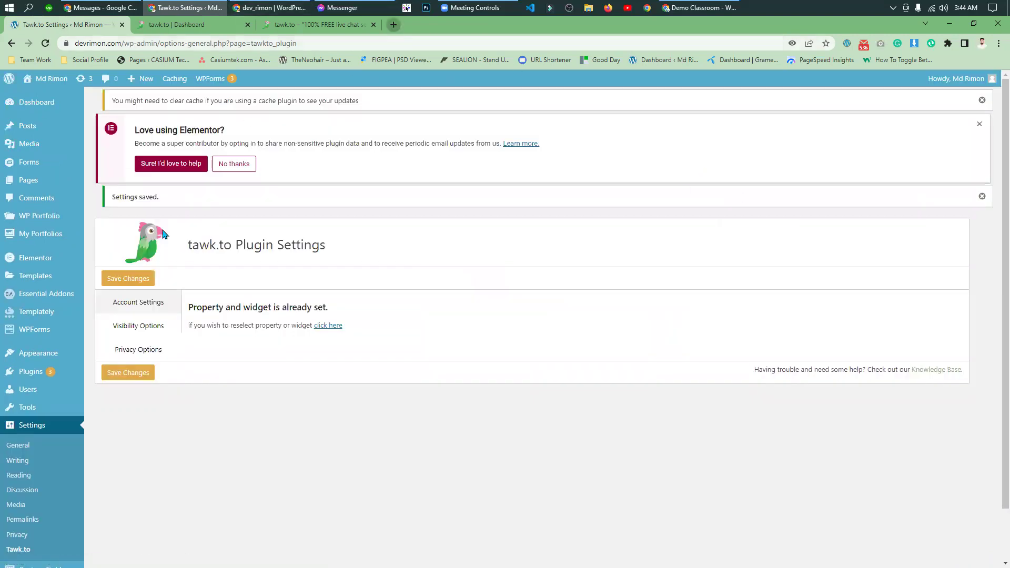
# Open devrimon.com in a new tab and scroll down the page.
pyautogui.click(393, 25)
pyautogui.write('de')
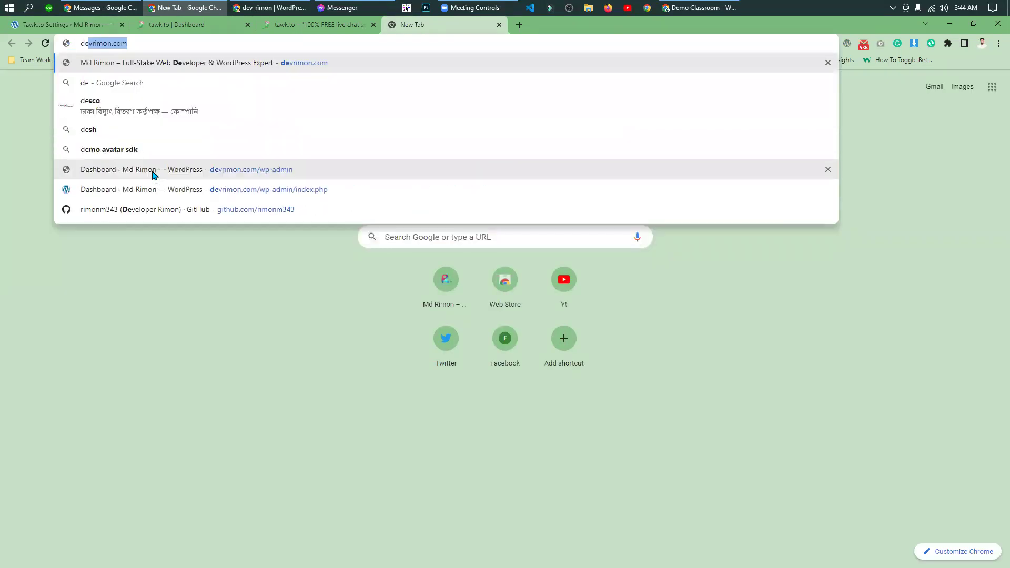
pyautogui.press('Return')
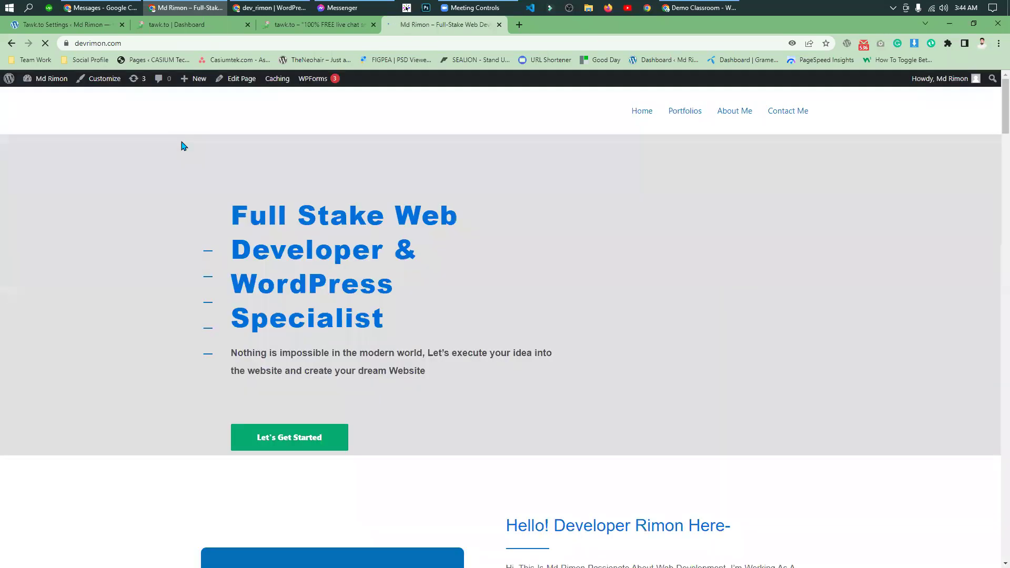
pyautogui.scroll(-8, 182, 146)
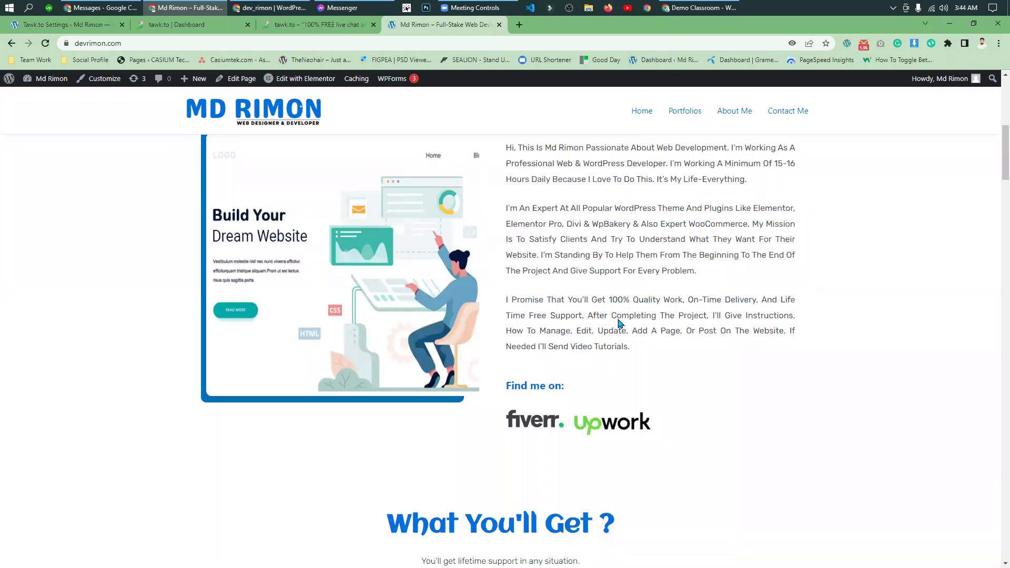
pyautogui.scroll(-20, 618, 323)
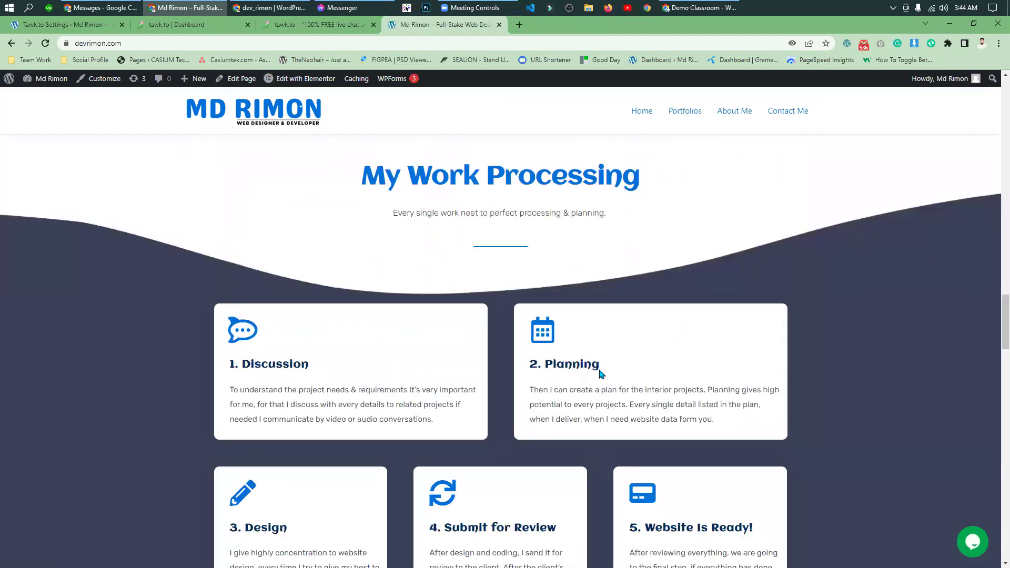
# Start a new conversation in the site's chat bubble and send 'Hi'.
pyautogui.click(973, 546)
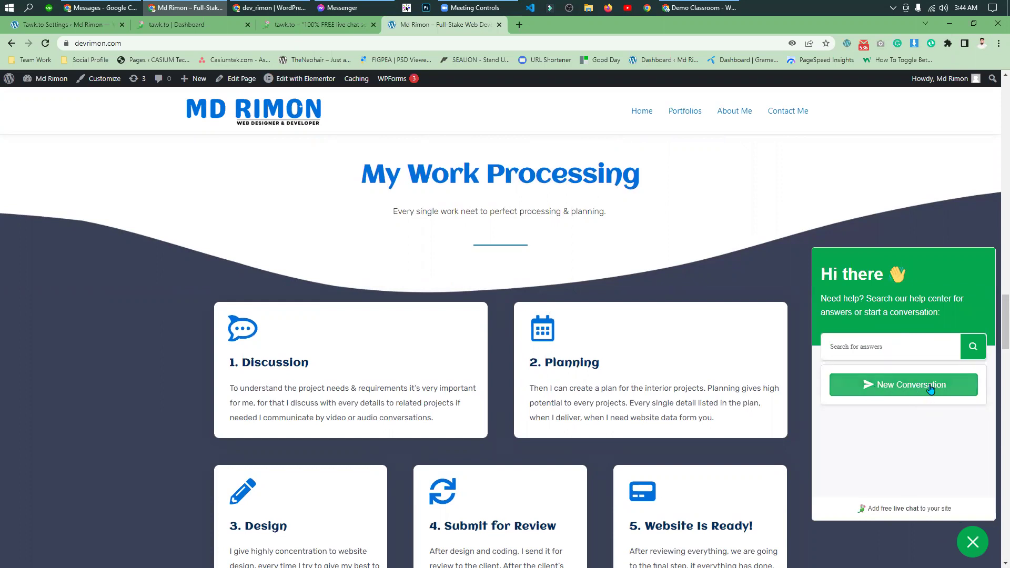
pyautogui.click(876, 389)
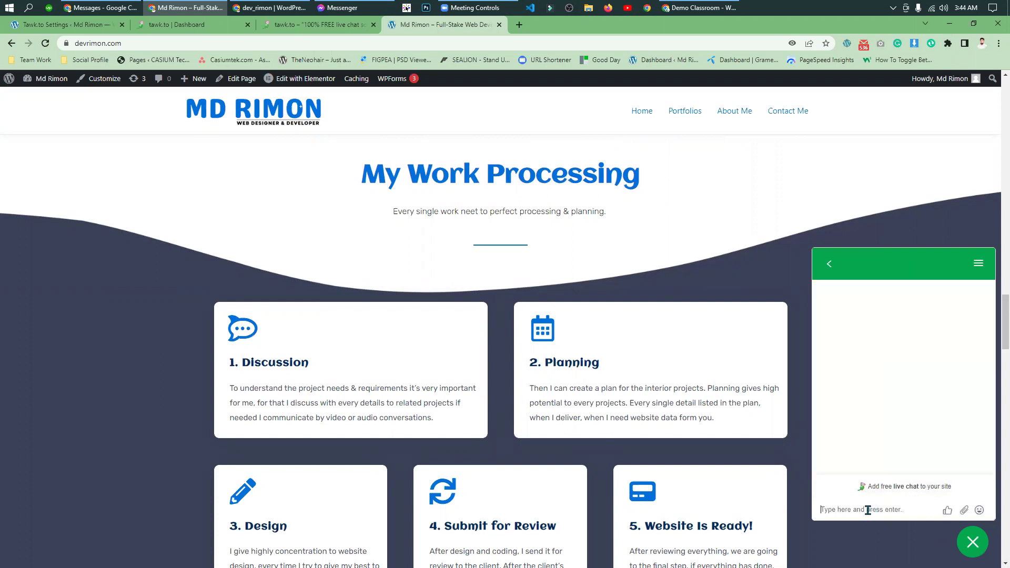
pyautogui.write('Hi')
pyautogui.click(978, 509)
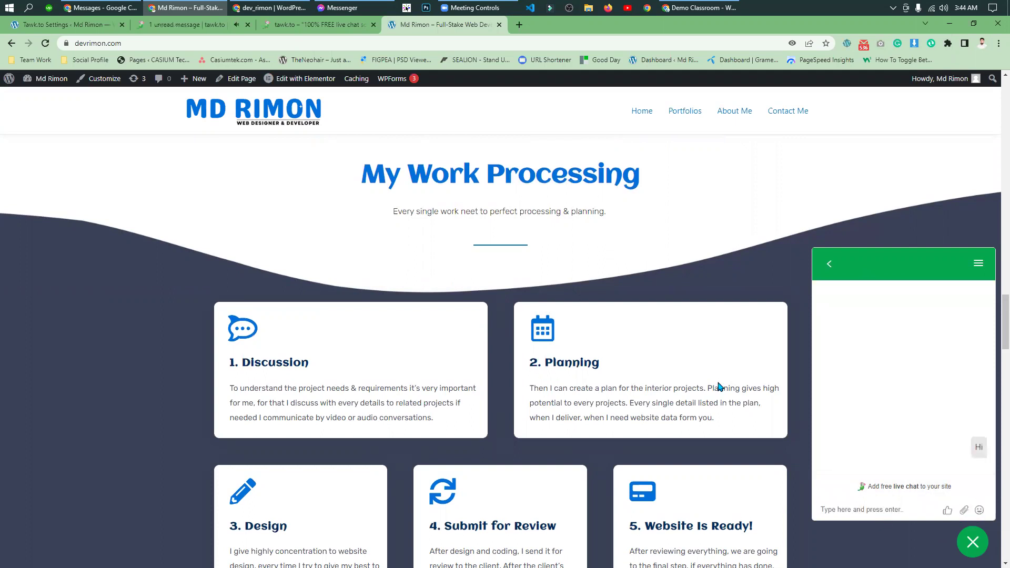
# Open the visitor's incoming chat in the tawk.to Dashboard and join it as an agent.
pyautogui.click(301, 27)
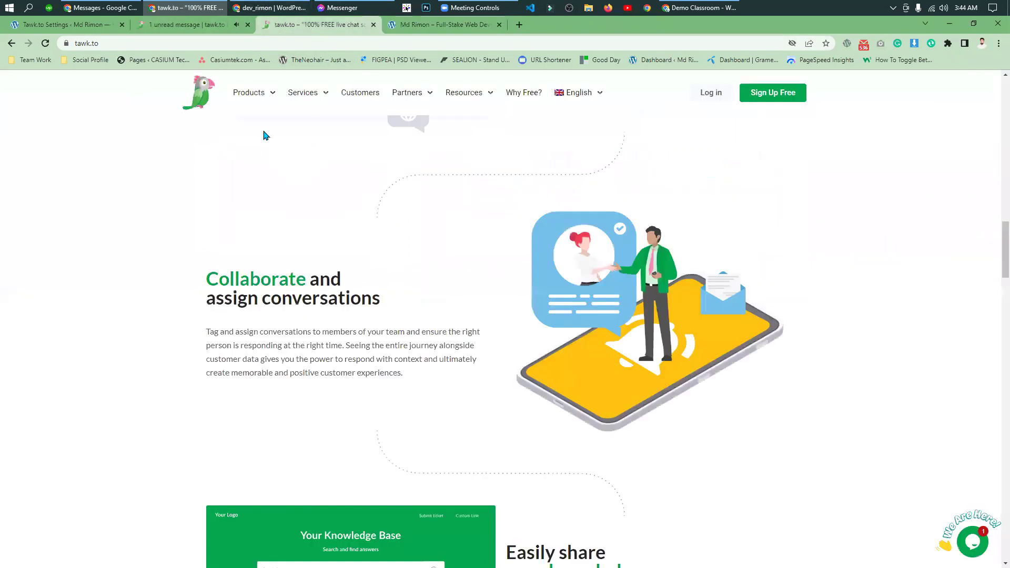
pyautogui.click(205, 28)
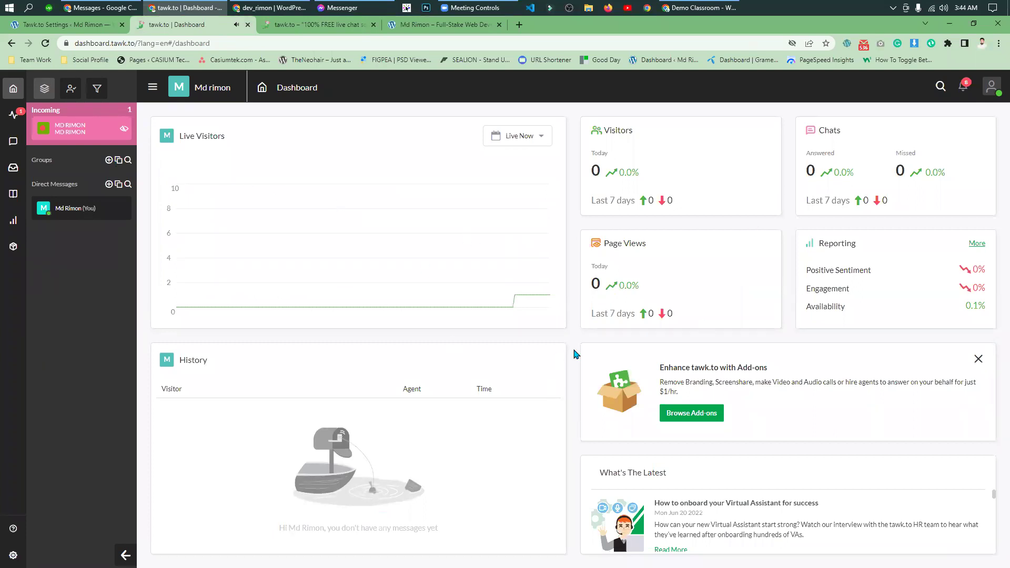
pyautogui.click(70, 128)
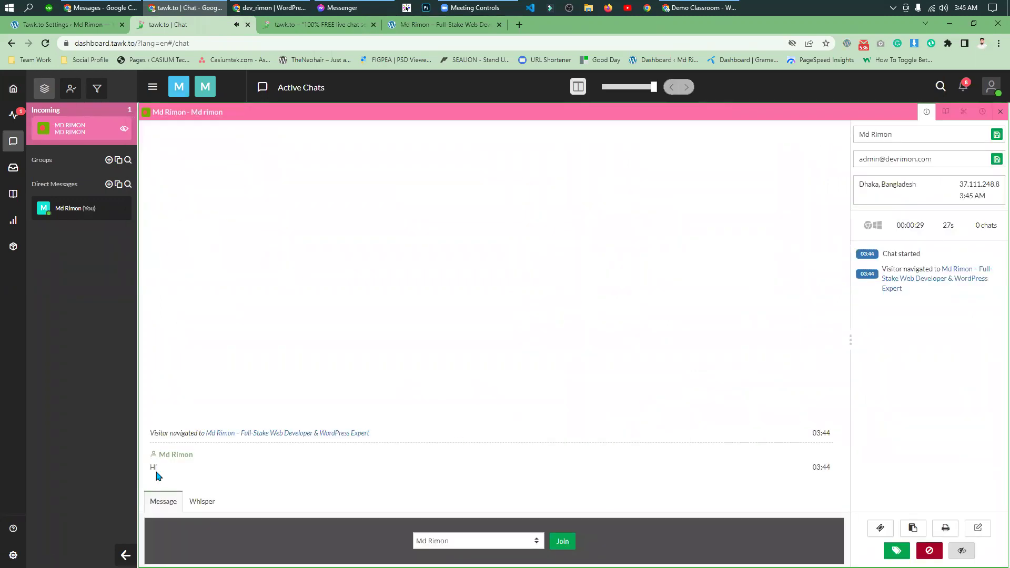
pyautogui.click(496, 541)
pyautogui.click(432, 554)
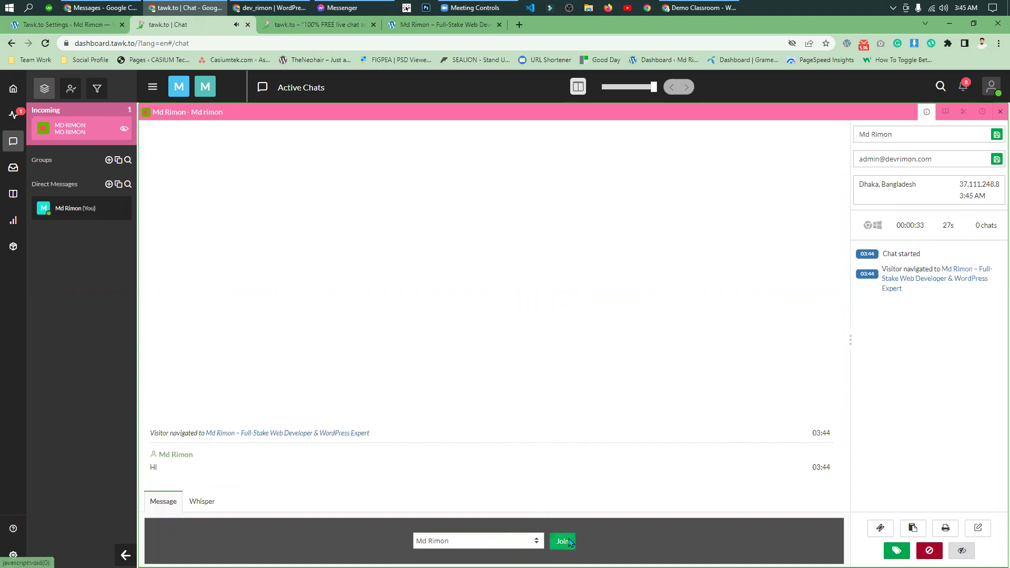
pyautogui.click(567, 540)
# Reply to the visitor with 'hello How can I help you?'.
pyautogui.click(208, 533)
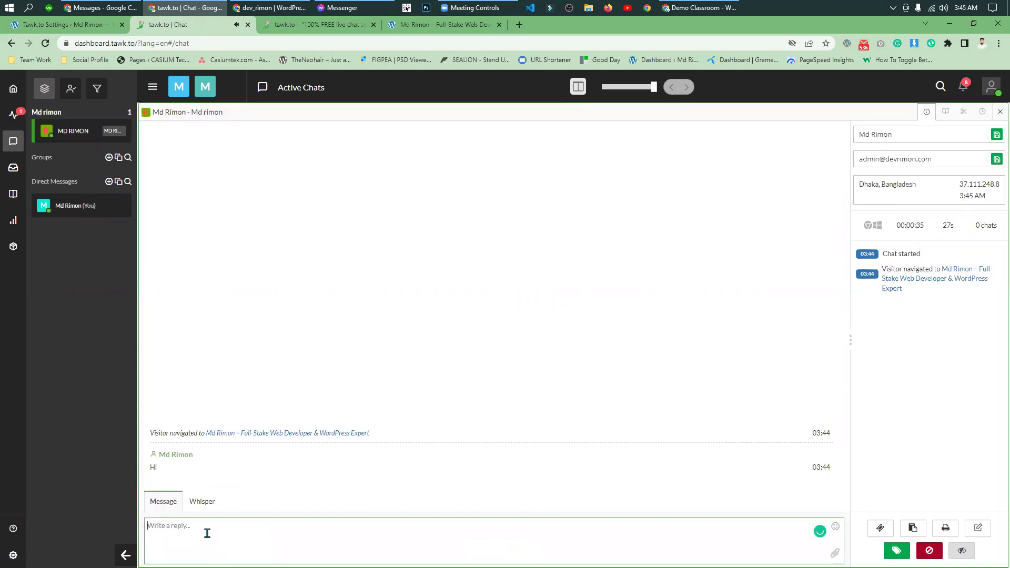
pyautogui.write('h')
pyautogui.write('ello How can I help you?')
pyautogui.press('Return')
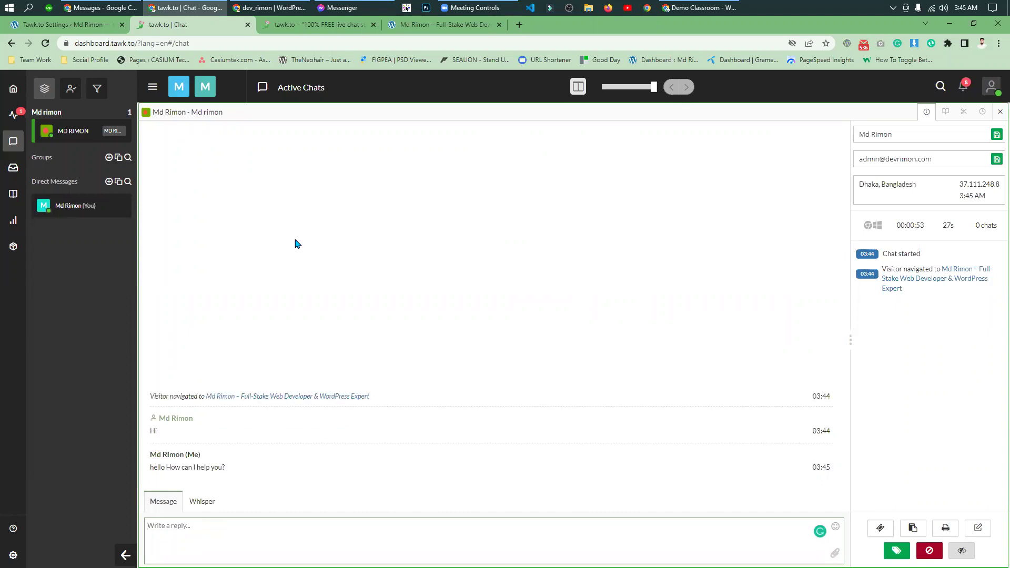
# View the reply on devrimon.com, minimise its chat, check tawk.to Monitoring, then return to plugin settings.
pyautogui.click(462, 31)
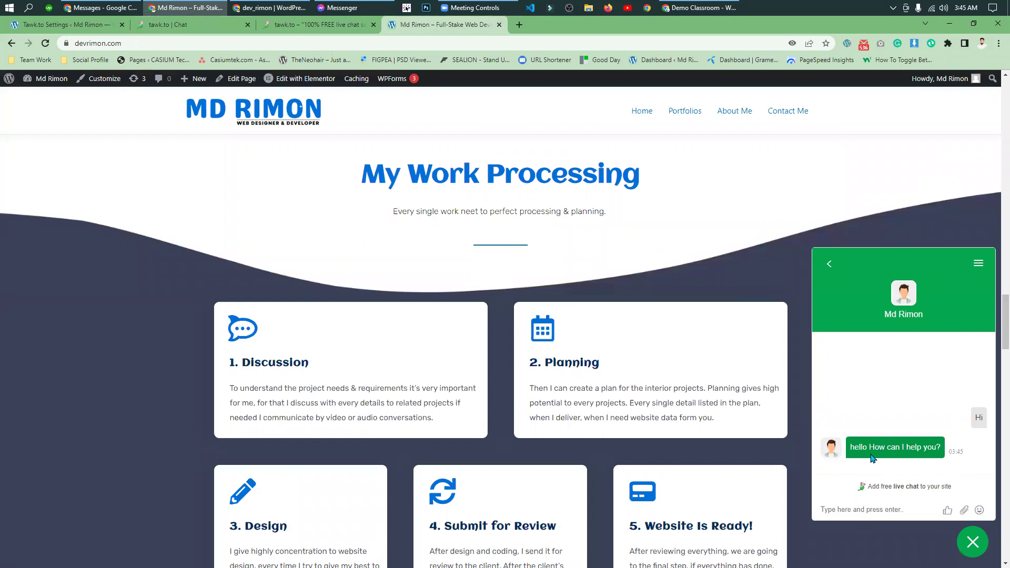
pyautogui.click(974, 547)
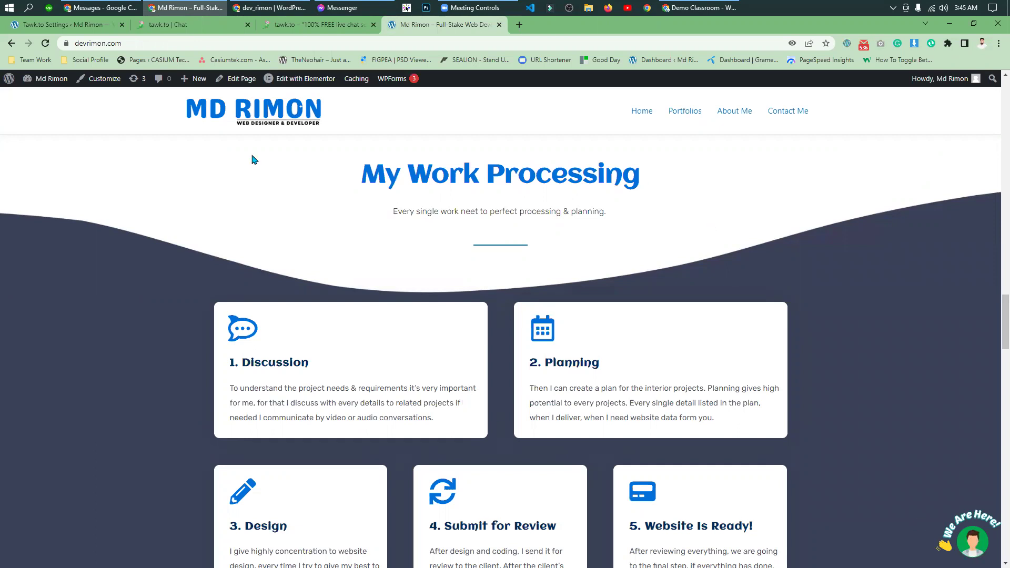
pyautogui.click(192, 25)
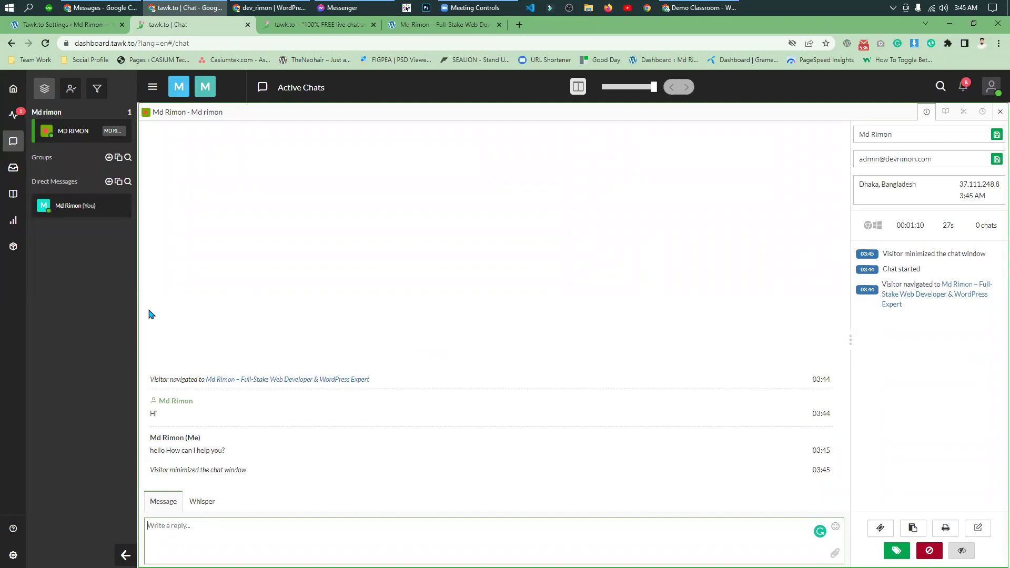
pyautogui.click(23, 119)
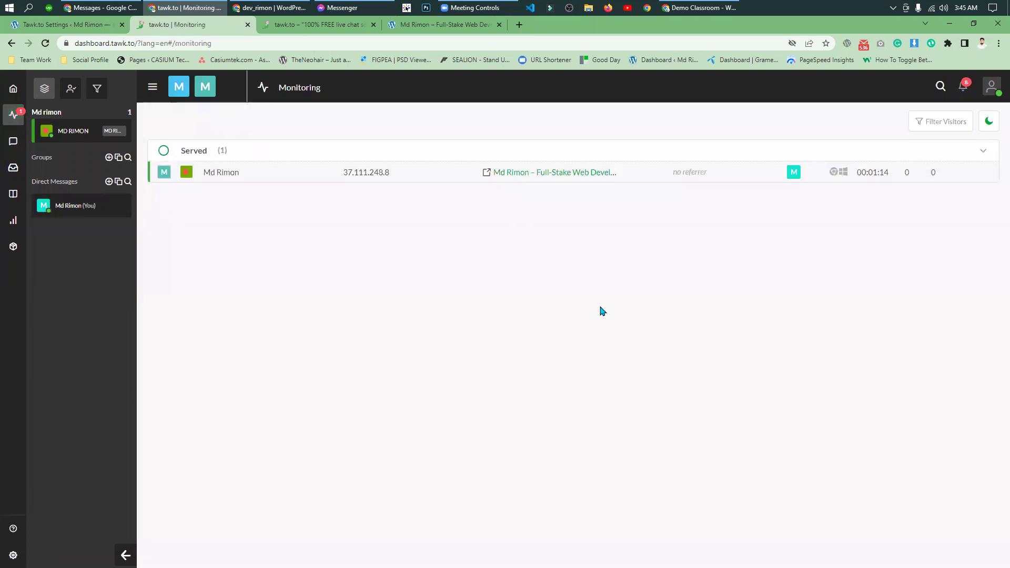
pyautogui.click(13, 141)
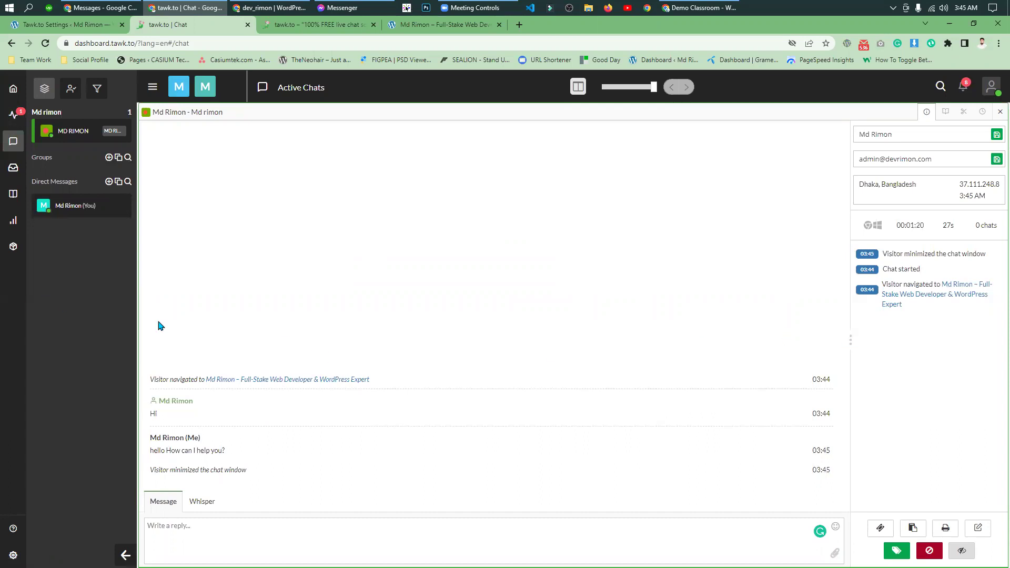
pyautogui.click(61, 26)
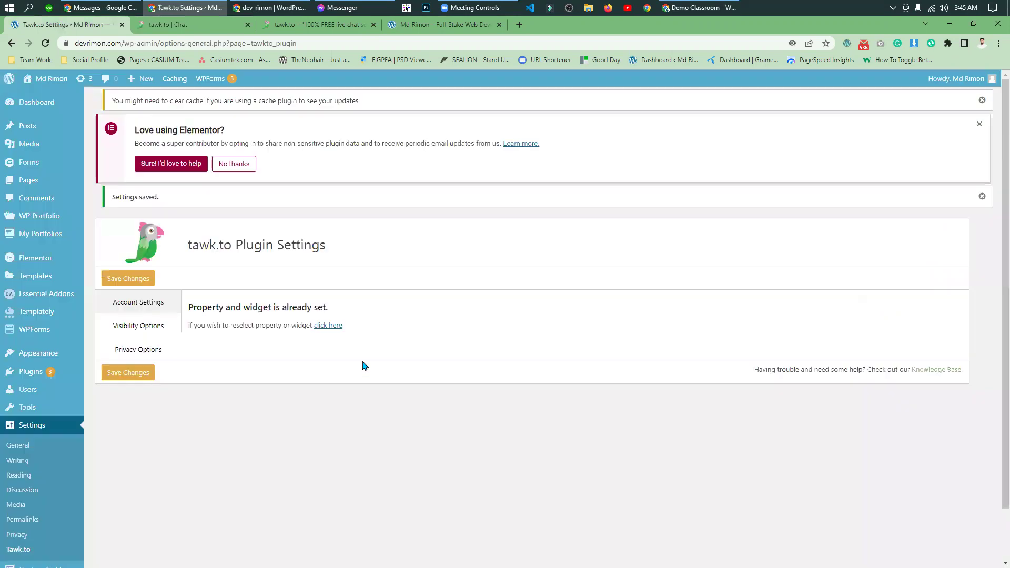